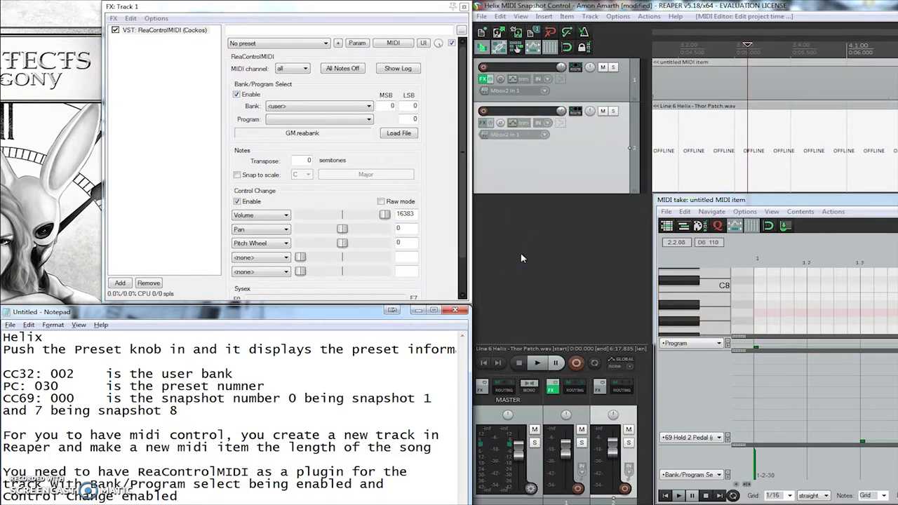
Step: Make a time selection on the arrange timeline near the start of the song
{"action": "left_click", "coordinate": [587, 242]}
{"action": "left_click", "coordinate": [676, 169]}
{"action": "left_click", "coordinate": [692, 168]}
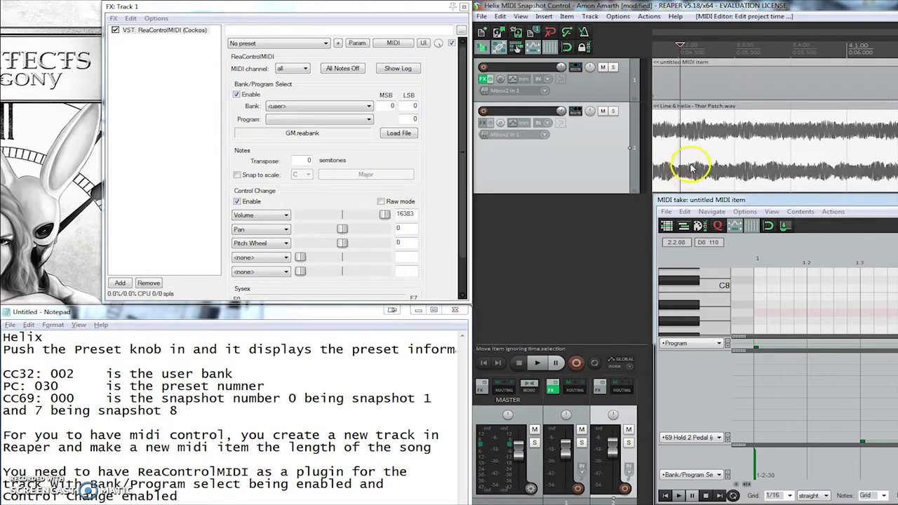
{"action": "scroll", "coordinate": [691, 169], "scroll_direction": "down", "scroll_amount": 4}
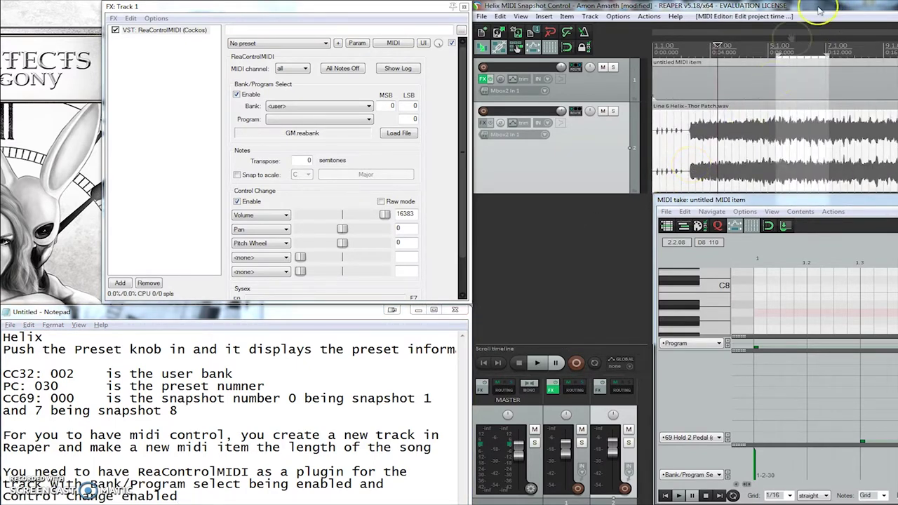
{"action": "left_click_drag", "start_coordinate": [778, 52], "coordinate": [638, 54]}
{"action": "scroll", "coordinate": [706, 70], "scroll_direction": "down", "scroll_amount": 4}
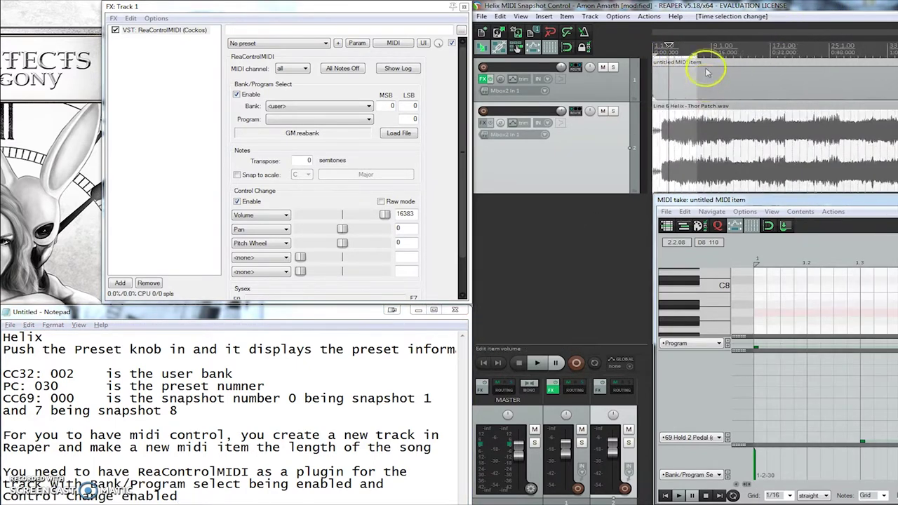
{"action": "scroll", "coordinate": [667, 60], "scroll_direction": "up", "scroll_amount": 4}
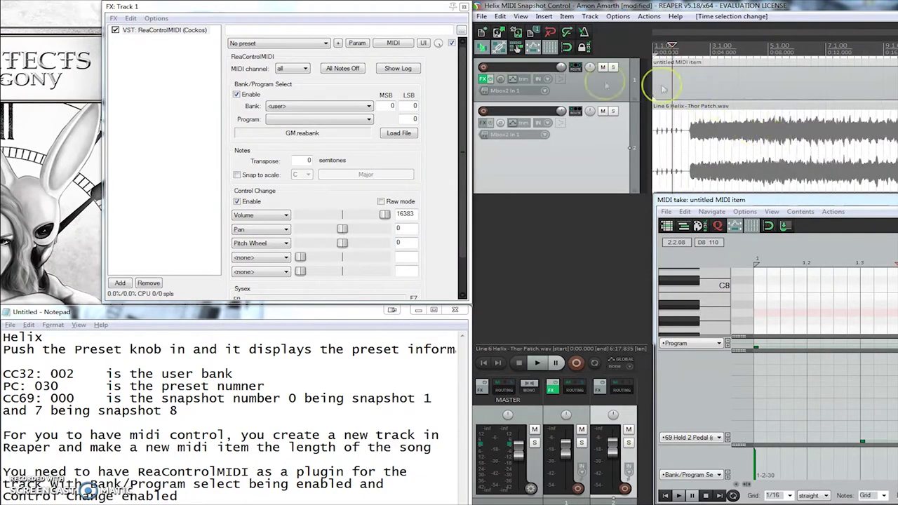
Step: Insert a new MIDI item on track 1 above the Thor Patch.wav audio
{"action": "left_click", "coordinate": [588, 89]}
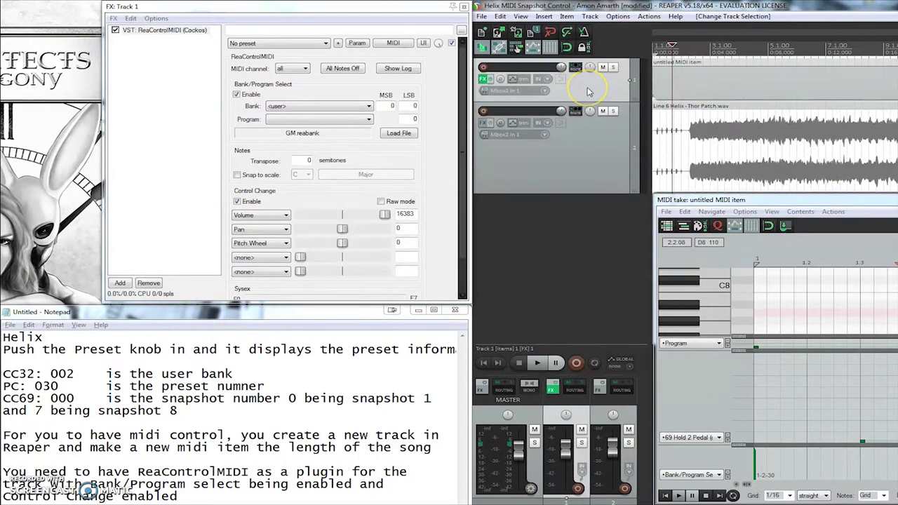
{"action": "left_click", "coordinate": [544, 16]}
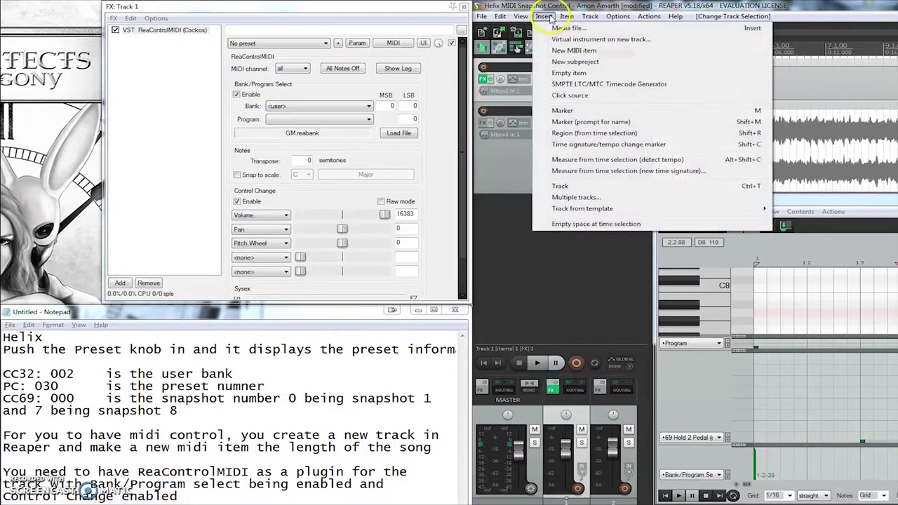
{"action": "left_click", "coordinate": [561, 50]}
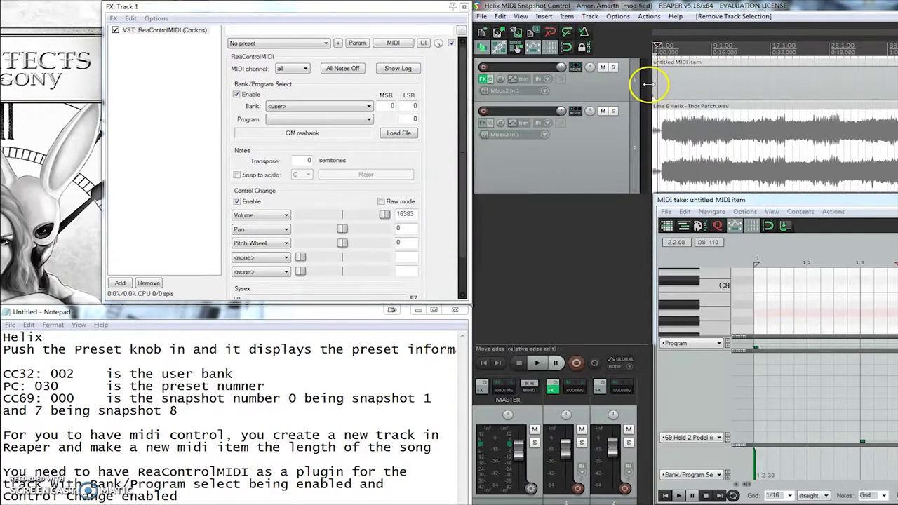
{"action": "scroll", "coordinate": [701, 80], "scroll_direction": "down", "scroll_amount": 4}
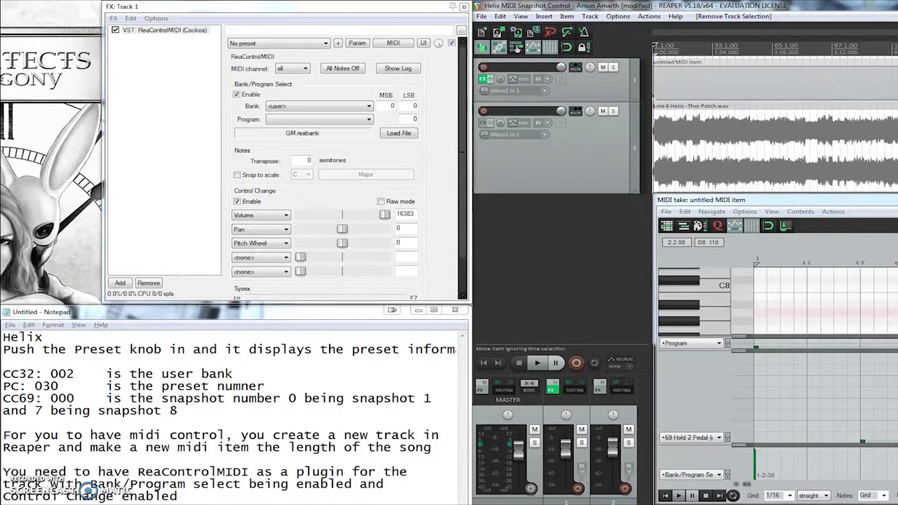
{"action": "scroll", "coordinate": [746, 88], "scroll_direction": "up", "scroll_amount": 14}
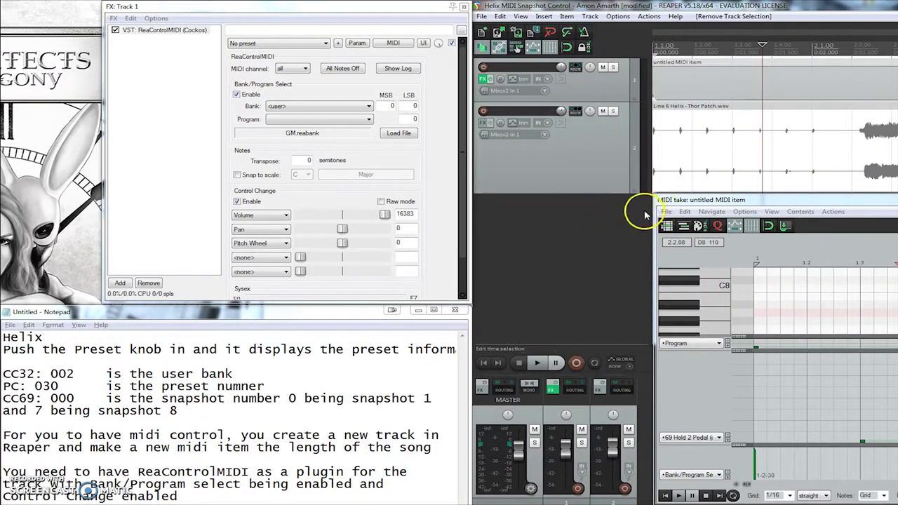
Step: Close and reopen track 1's ReaControlMIDI plugin window
{"action": "left_click", "coordinate": [484, 79]}
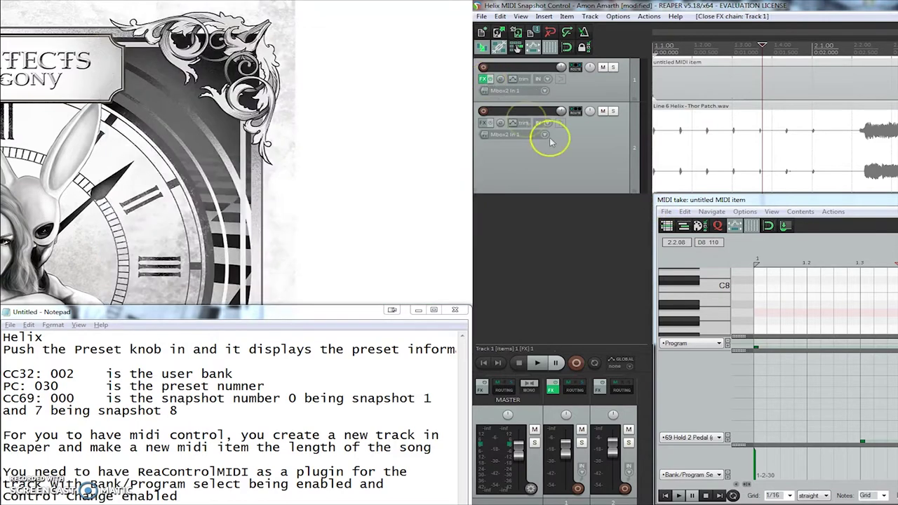
{"action": "left_click", "coordinate": [484, 80]}
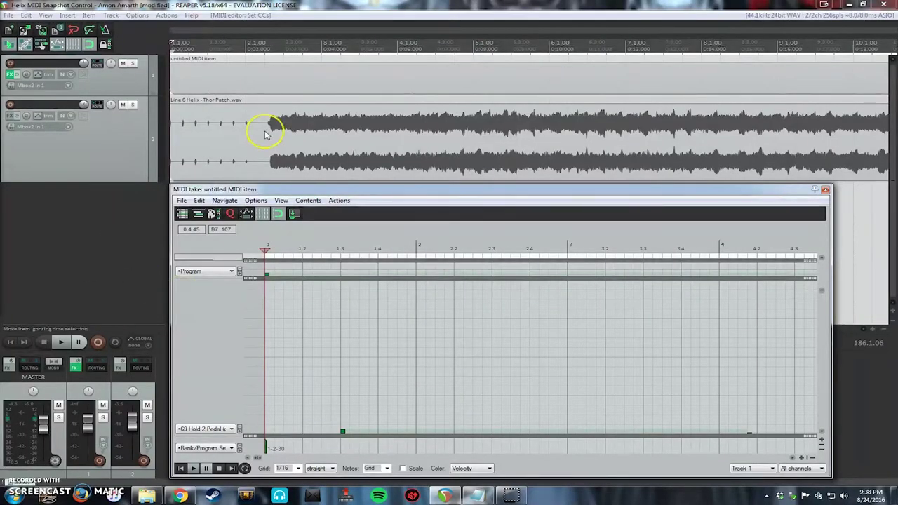
{"action": "scroll", "coordinate": [264, 132], "scroll_direction": "down", "scroll_amount": 2}
Step: Play the song from the project start to audition it, then stop playback
{"action": "scroll", "coordinate": [268, 135], "scroll_direction": "down", "scroll_amount": 4}
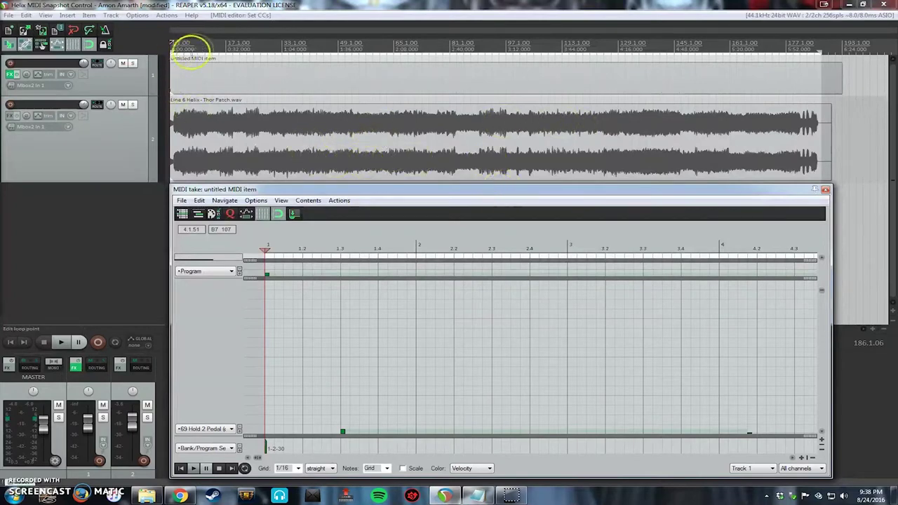
{"action": "left_click", "coordinate": [198, 42]}
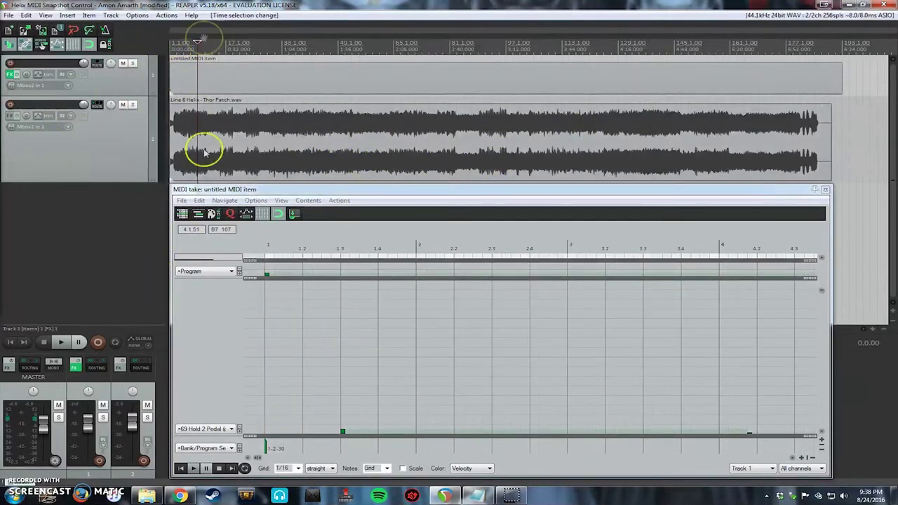
{"action": "left_click", "coordinate": [12, 342]}
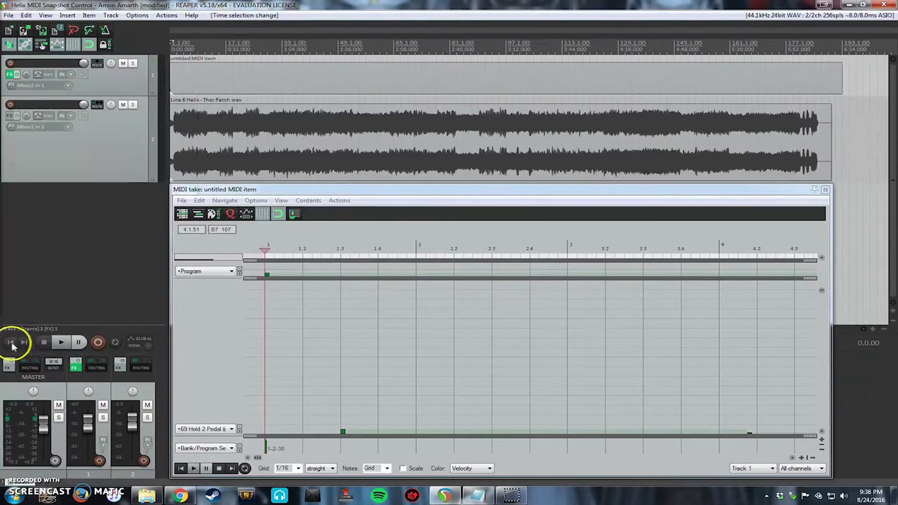
{"action": "key", "text": "space"}
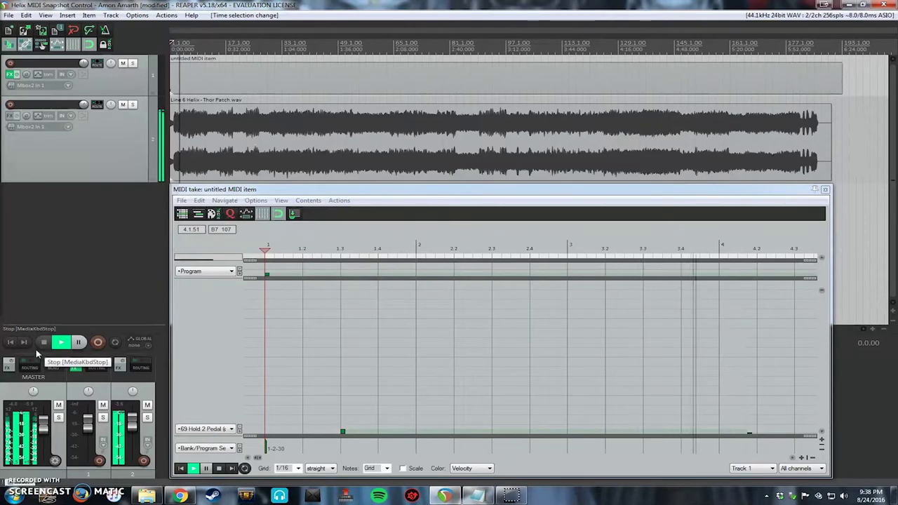
{"action": "left_click", "coordinate": [40, 344]}
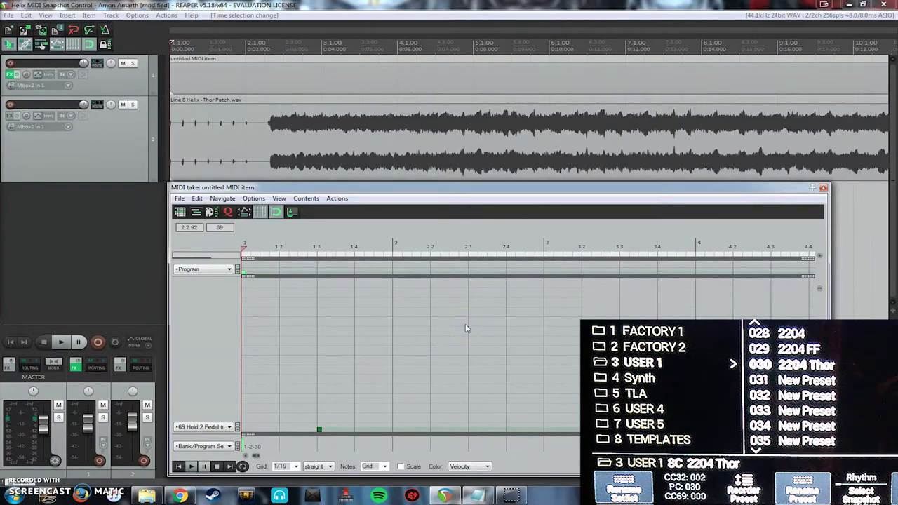
Step: In the MIDI editor, keep the lanes showing Program and 69 Hold 2 Pedal
{"action": "left_click", "coordinate": [351, 189]}
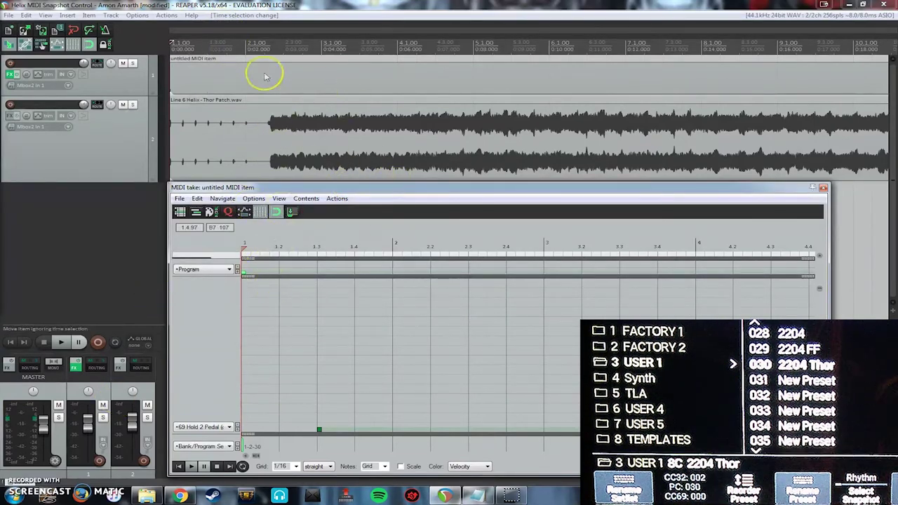
{"action": "left_click", "coordinate": [239, 80]}
{"action": "left_click", "coordinate": [280, 81]}
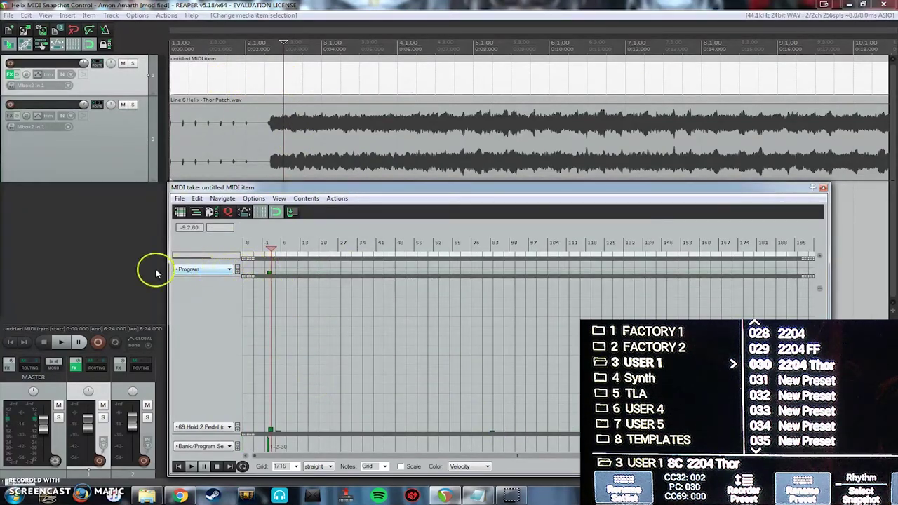
{"action": "left_click", "coordinate": [229, 270]}
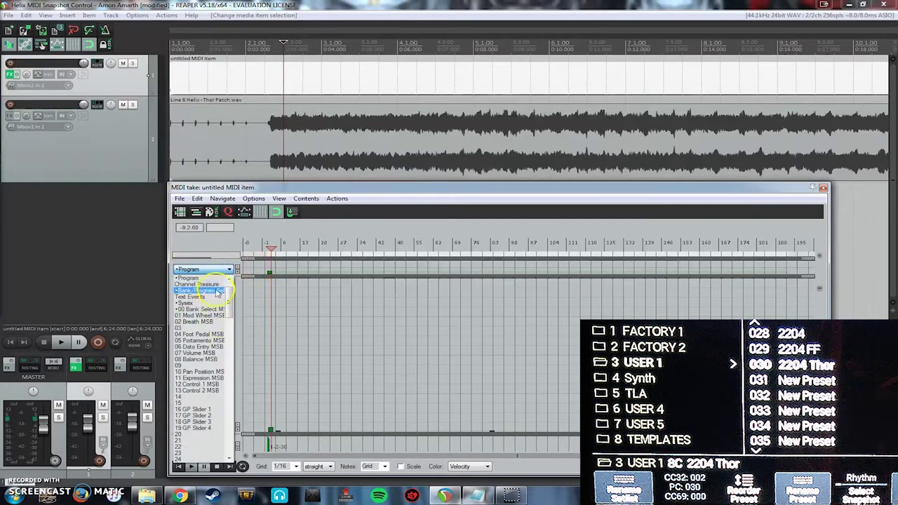
{"action": "left_click", "coordinate": [210, 279]}
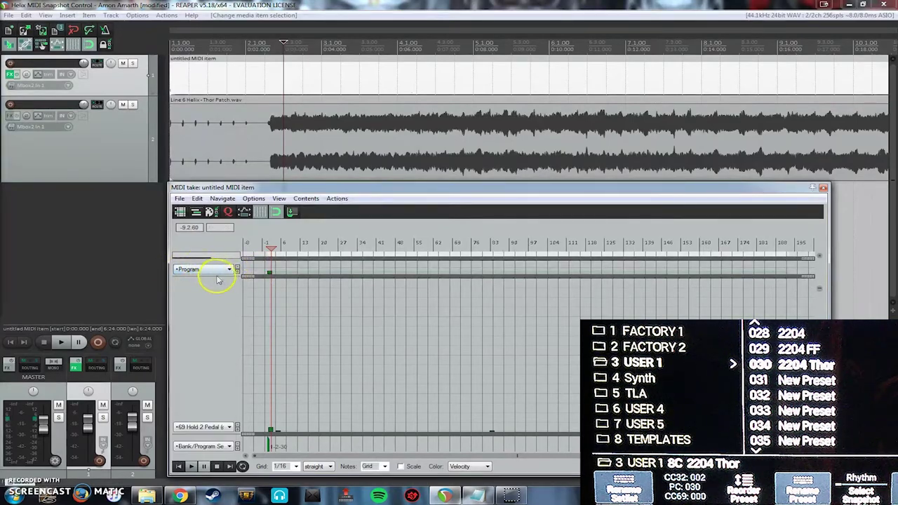
{"action": "left_click", "coordinate": [200, 428]}
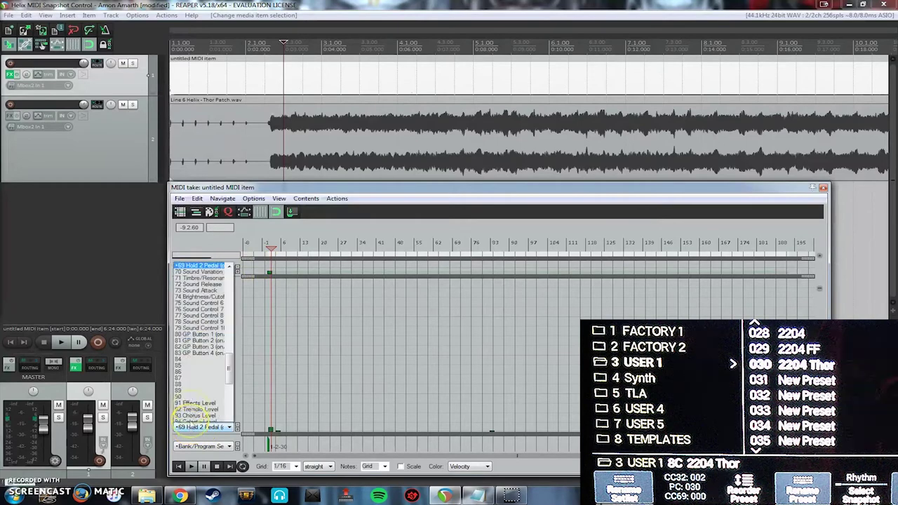
{"action": "left_click", "coordinate": [208, 452]}
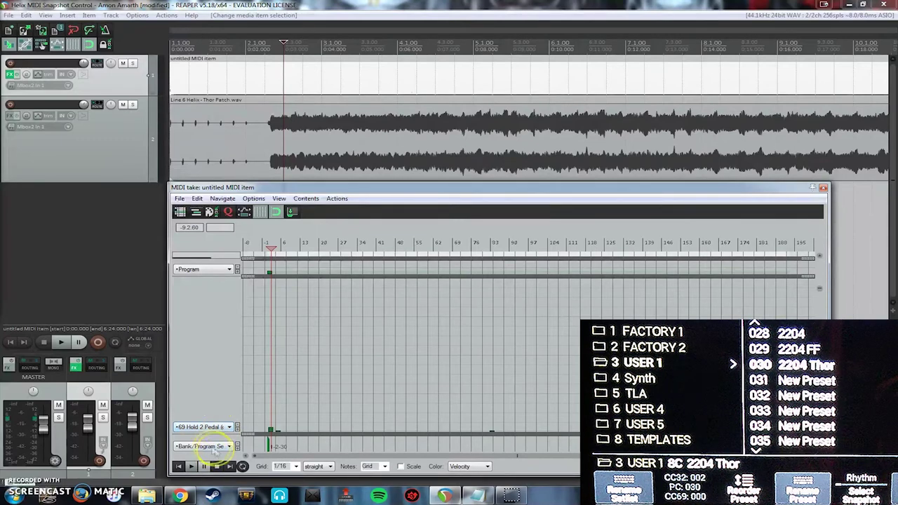
{"action": "left_click", "coordinate": [211, 452]}
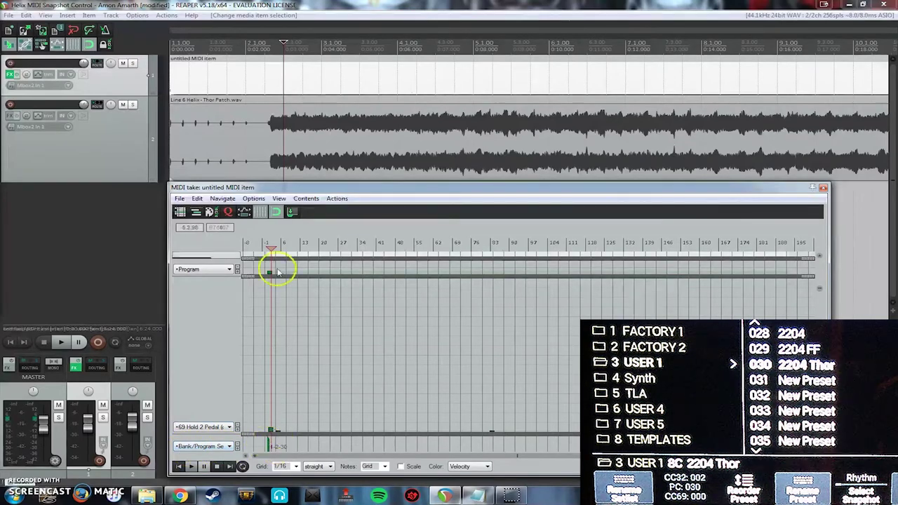
Step: Shift the bank/program event slightly later to bar 1 and open its settings
{"action": "left_click", "coordinate": [262, 249]}
{"action": "scroll", "coordinate": [317, 414], "scroll_direction": "up", "scroll_amount": 5}
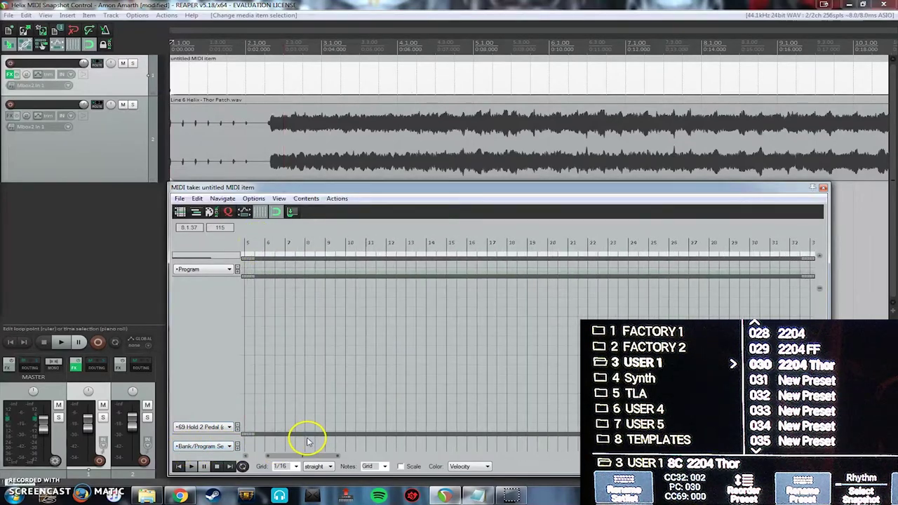
{"action": "left_click_drag", "start_coordinate": [250, 449], "coordinate": [264, 446]}
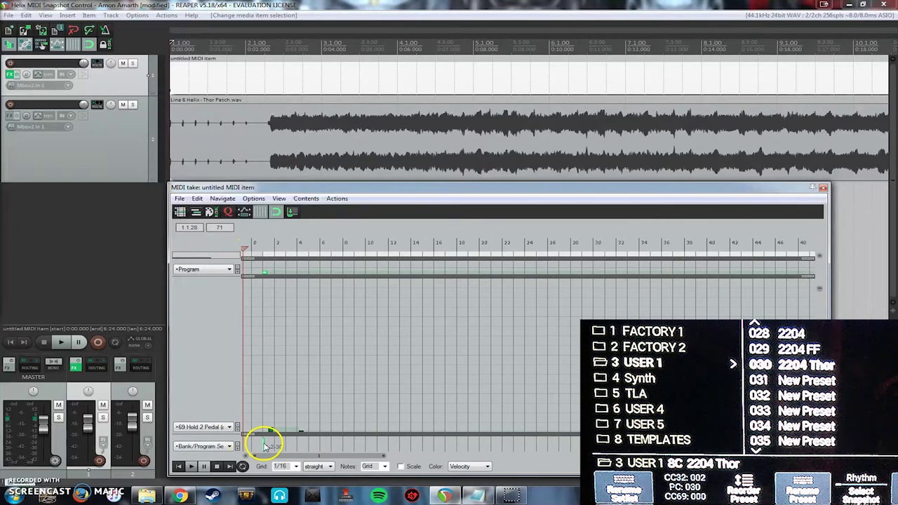
{"action": "double_click", "coordinate": [264, 446]}
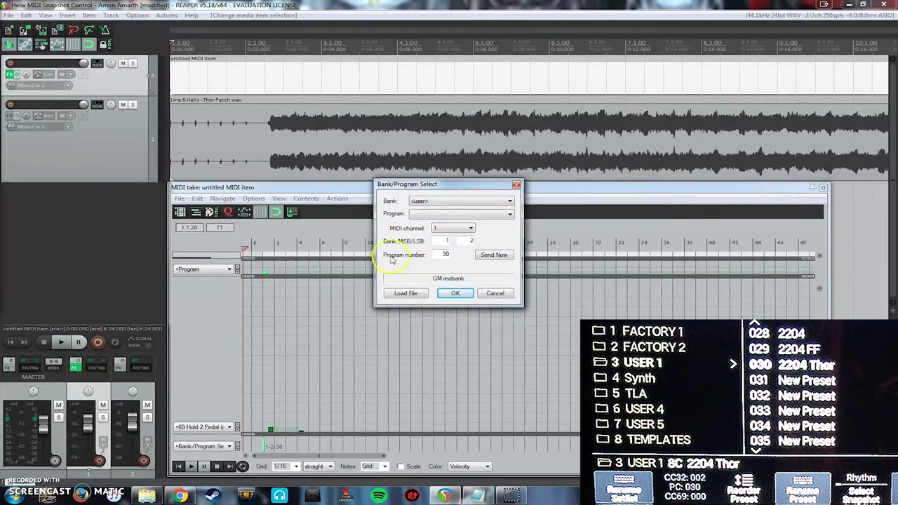
Step: Select the program number value 30 in the Bank/Program Select dialog
{"action": "double_click", "coordinate": [445, 255]}
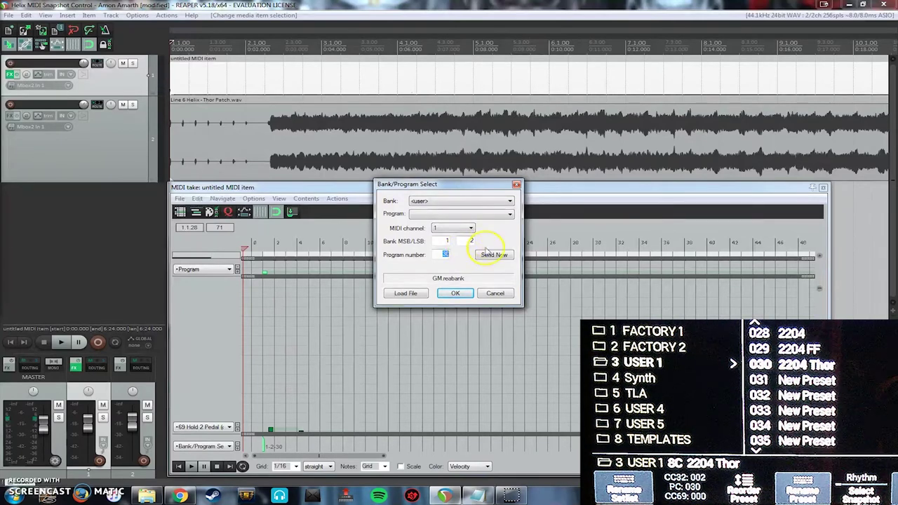
Step: Set the event to channel 1, Bank MSB/LSB 1/2, program 30, and confirm
{"action": "left_click_drag", "start_coordinate": [466, 241], "coordinate": [488, 244]}
{"action": "left_click", "coordinate": [457, 243]}
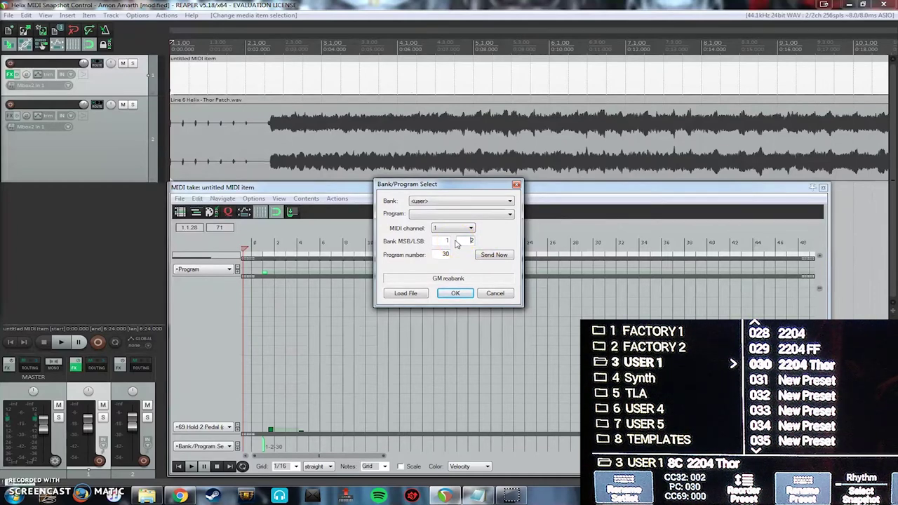
{"action": "left_click", "coordinate": [469, 244]}
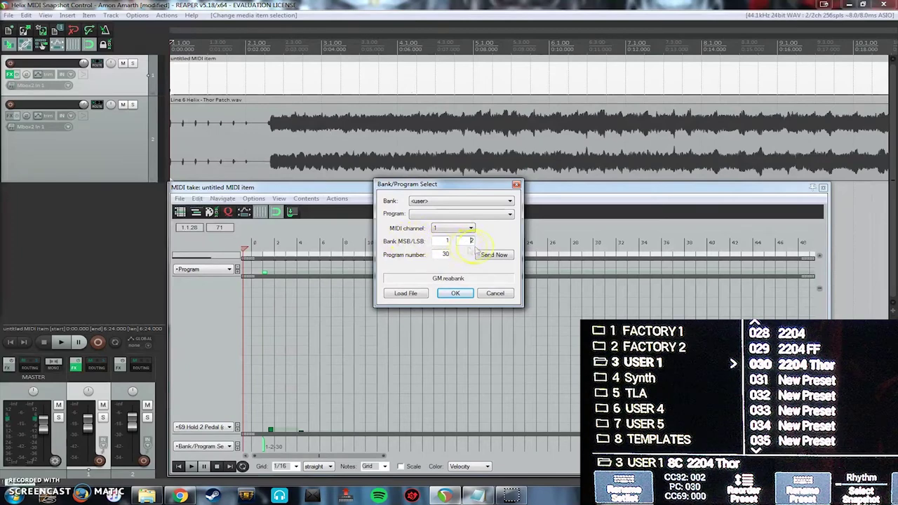
{"action": "double_click", "coordinate": [459, 257]}
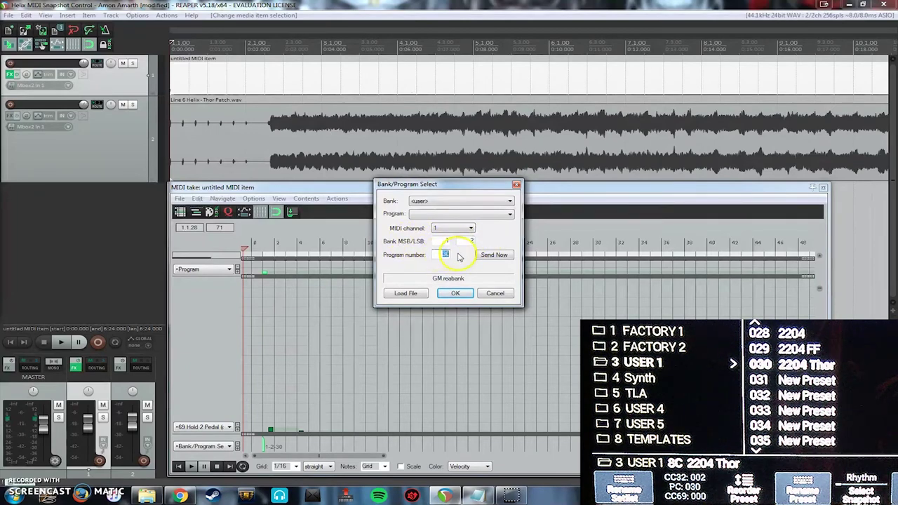
{"action": "left_click", "coordinate": [443, 254]}
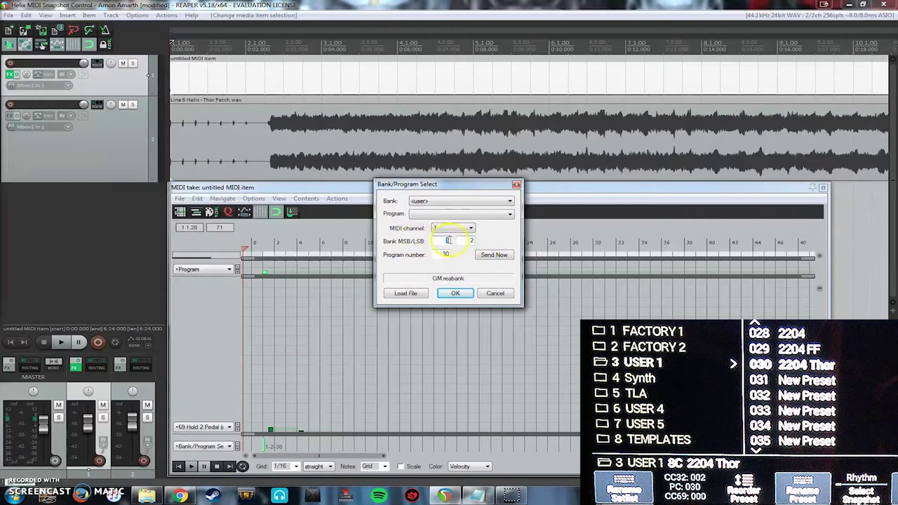
{"action": "double_click", "coordinate": [471, 241]}
{"action": "type", "text": "5"}
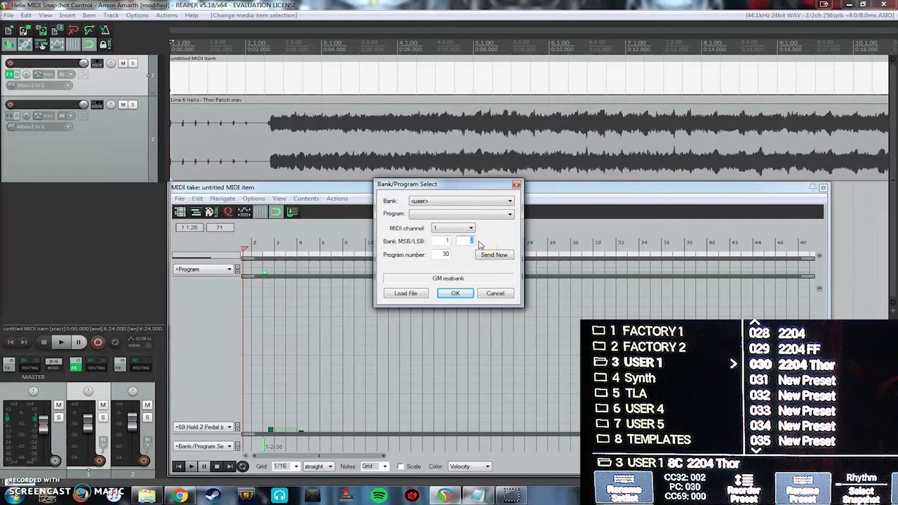
{"action": "type", "text": "2"}
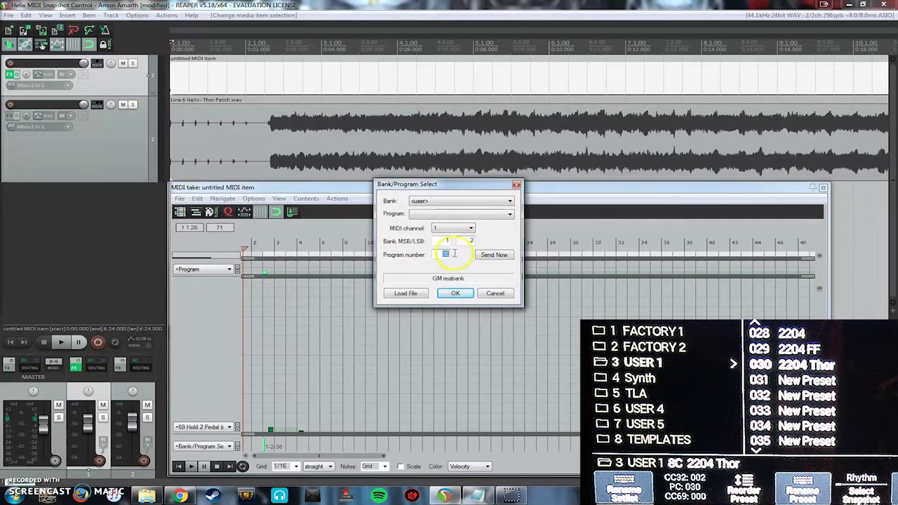
{"action": "double_click", "coordinate": [443, 257]}
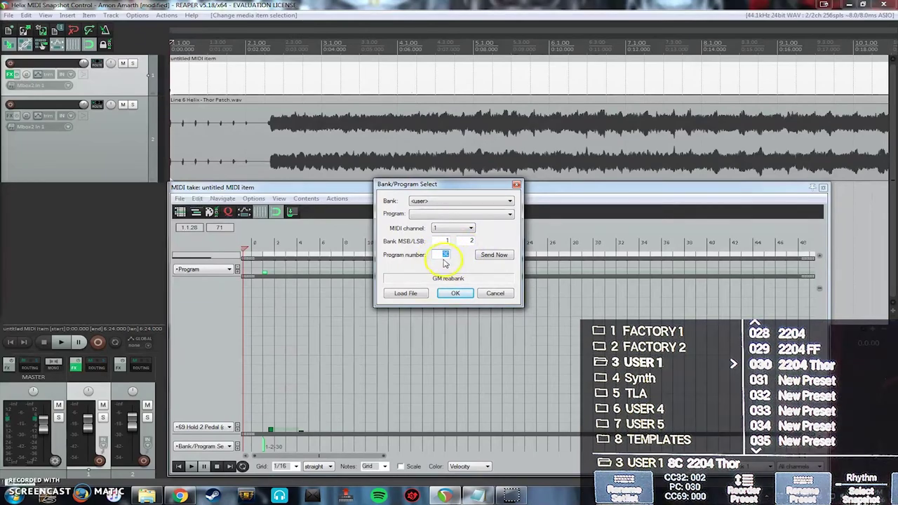
{"action": "left_click", "coordinate": [455, 293]}
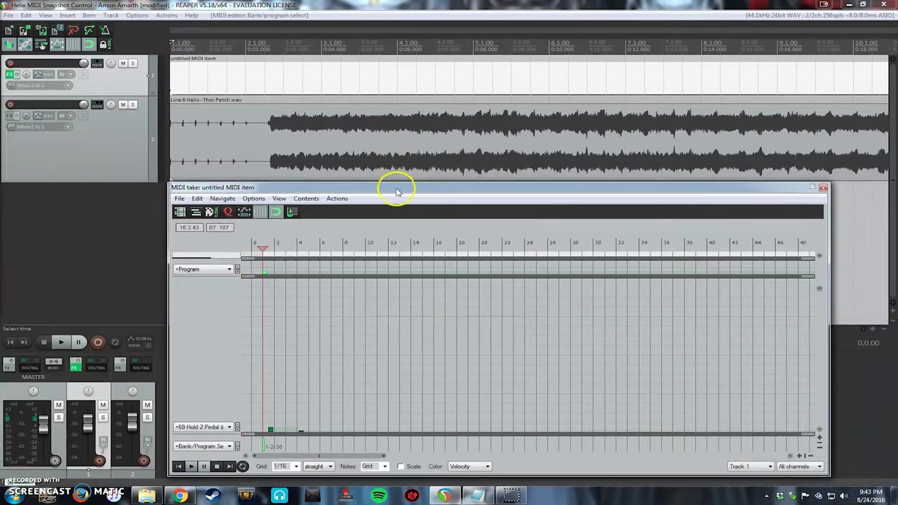
Step: Maximize the MIDI editor and zoom in on the item's opening bars
{"action": "left_click_drag", "start_coordinate": [395, 186], "coordinate": [333, 1]}
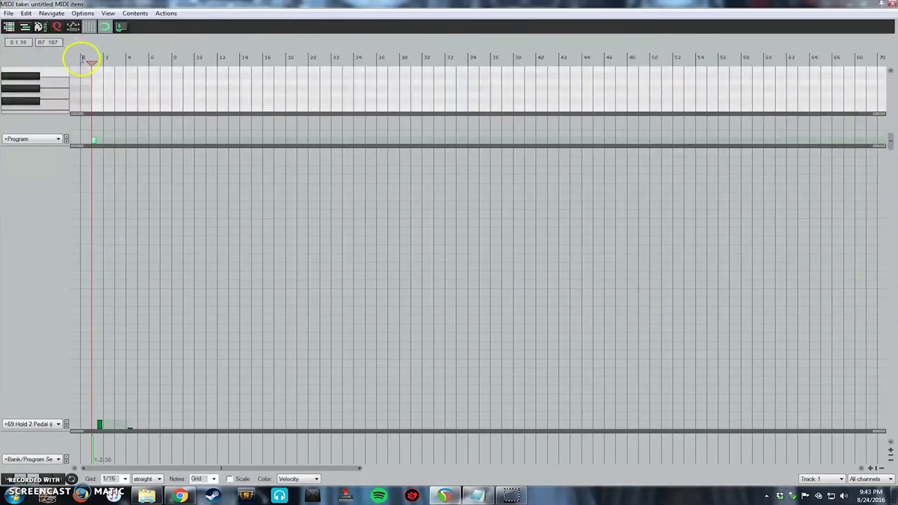
{"action": "left_click", "coordinate": [81, 60]}
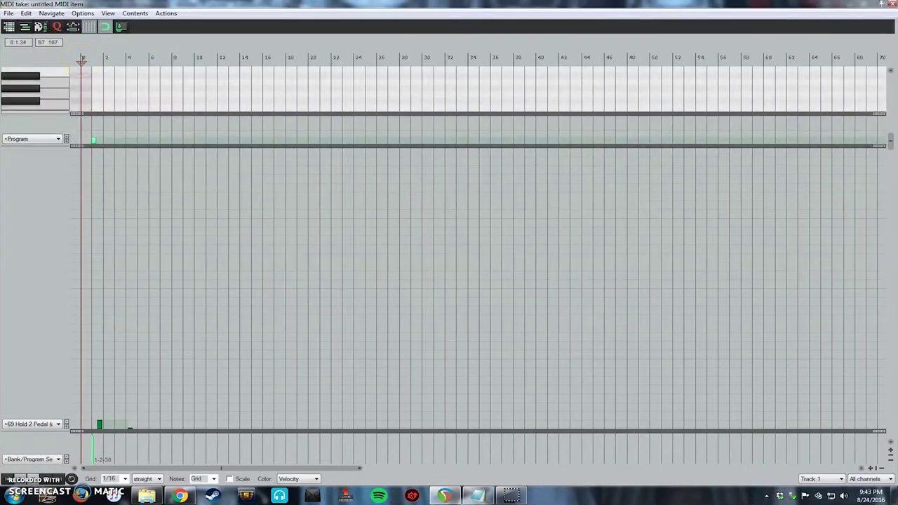
{"action": "left_click", "coordinate": [82, 172]}
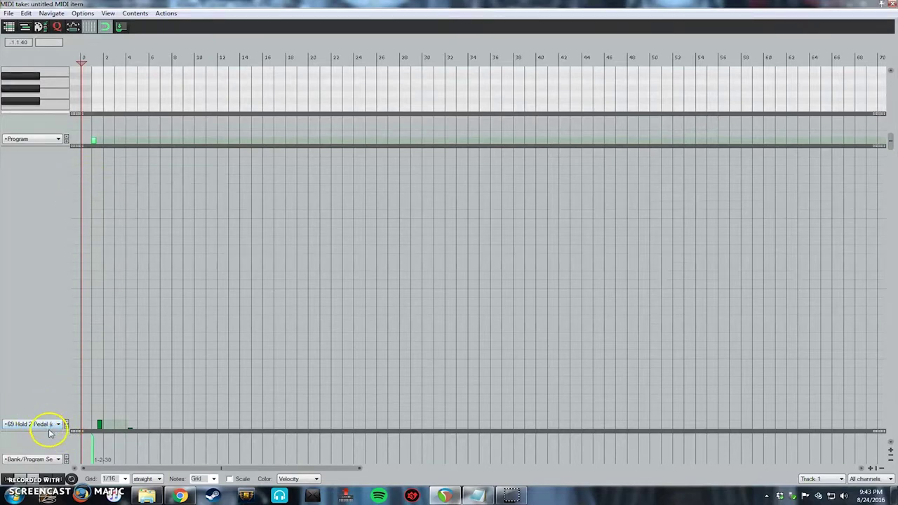
{"action": "scroll", "coordinate": [108, 407], "scroll_direction": "up", "scroll_amount": 4}
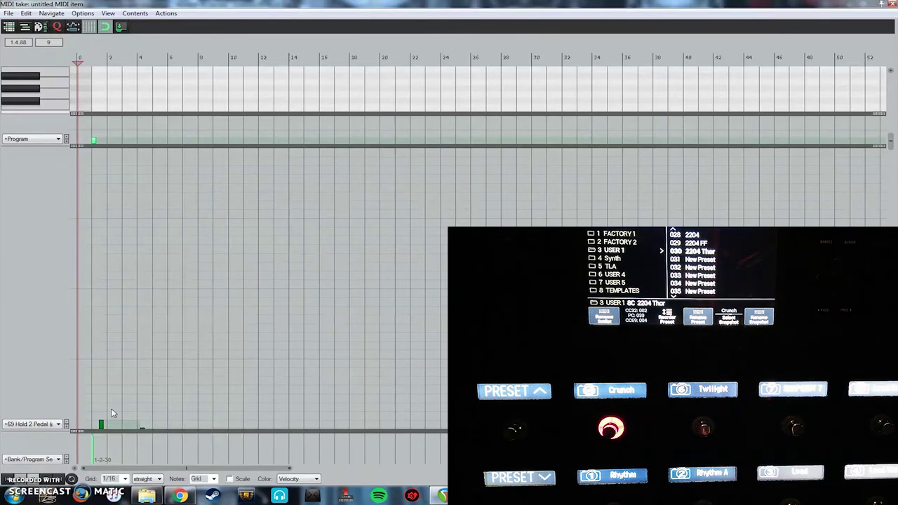
Step: Zoom in and select the CC69 event near the start of bar 1
{"action": "scroll", "coordinate": [112, 409], "scroll_direction": "up", "scroll_amount": 3}
{"action": "left_click", "coordinate": [124, 409]}
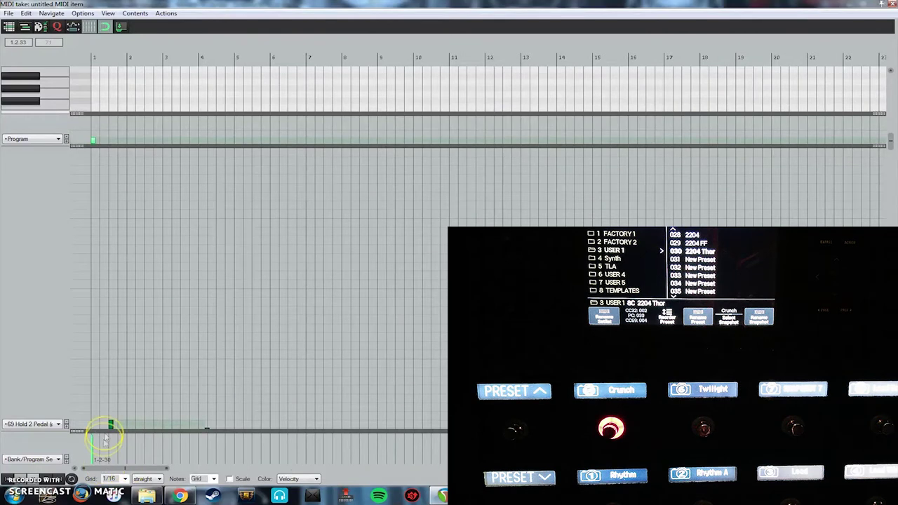
{"action": "left_click", "coordinate": [104, 427]}
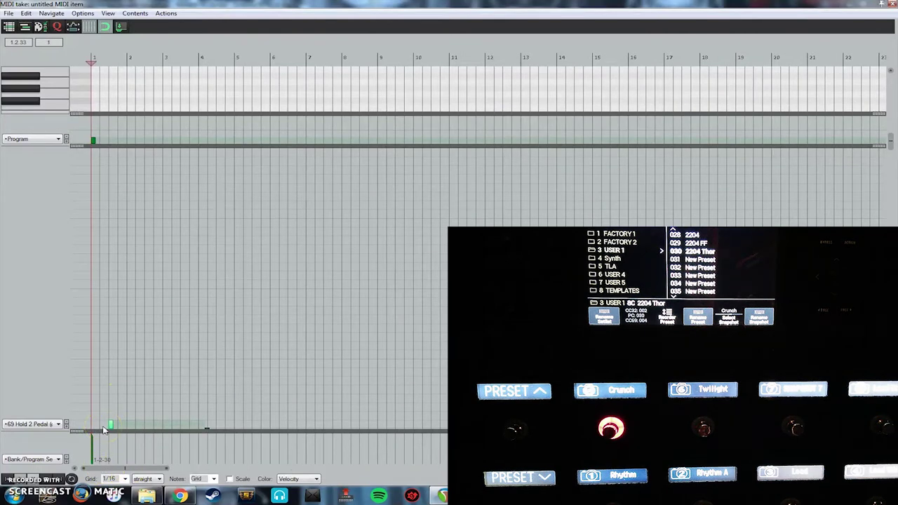
{"action": "left_click", "coordinate": [103, 430]}
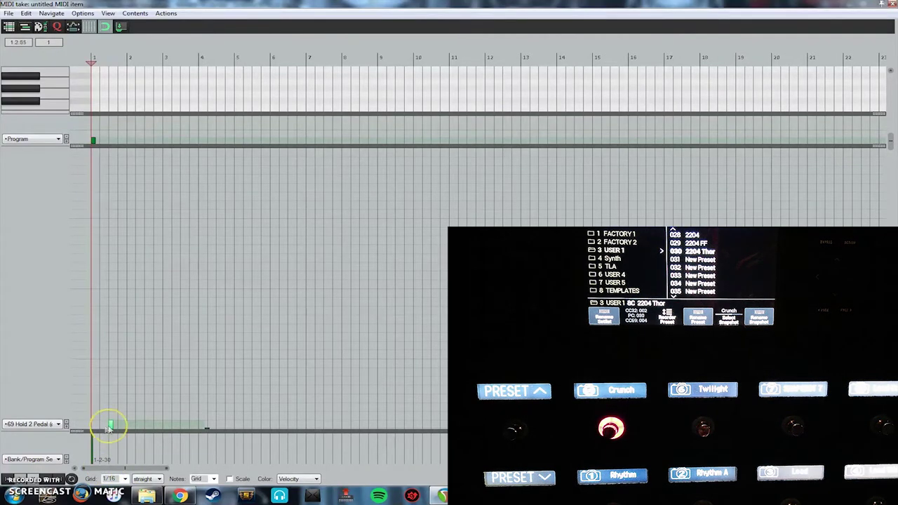
{"action": "scroll", "coordinate": [117, 424], "scroll_direction": "up", "scroll_amount": 1}
{"action": "left_click", "coordinate": [147, 432]}
{"action": "scroll", "coordinate": [148, 432], "scroll_direction": "up", "scroll_amount": 2}
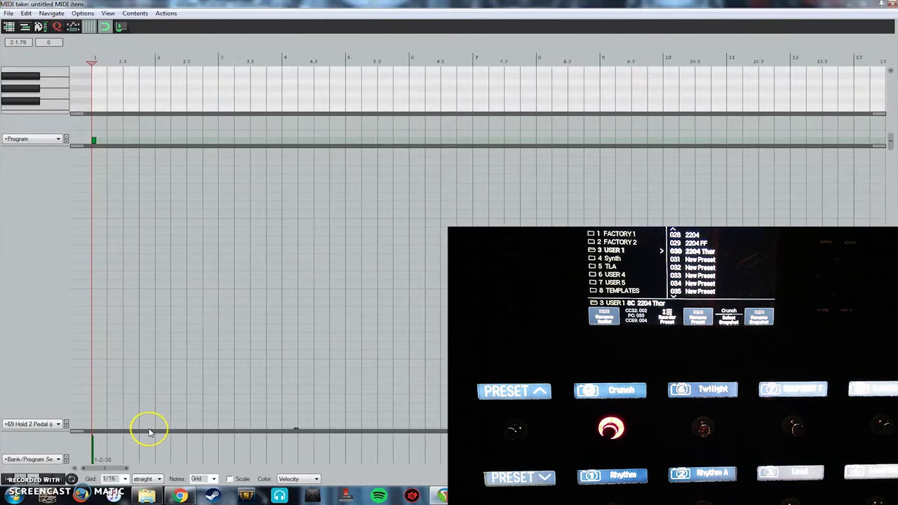
{"action": "left_click_drag", "start_coordinate": [163, 429], "coordinate": [178, 430]}
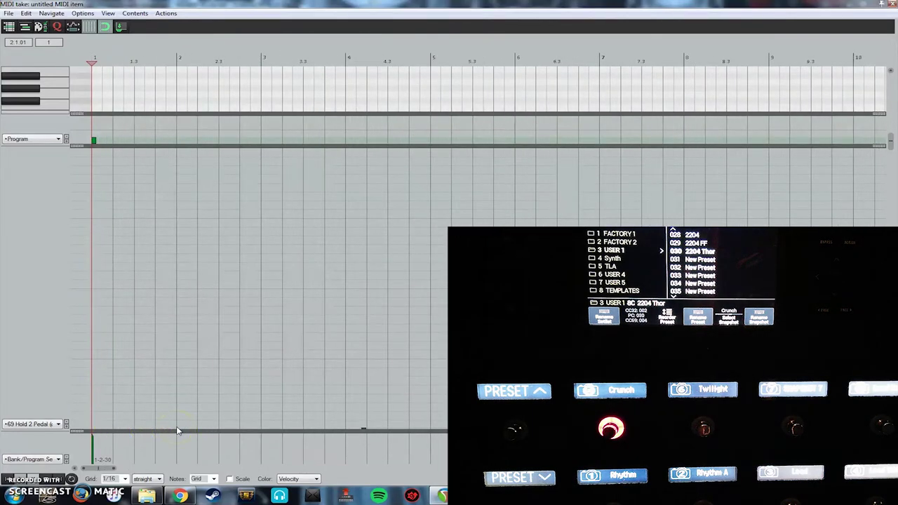
{"action": "left_click", "coordinate": [22, 425]}
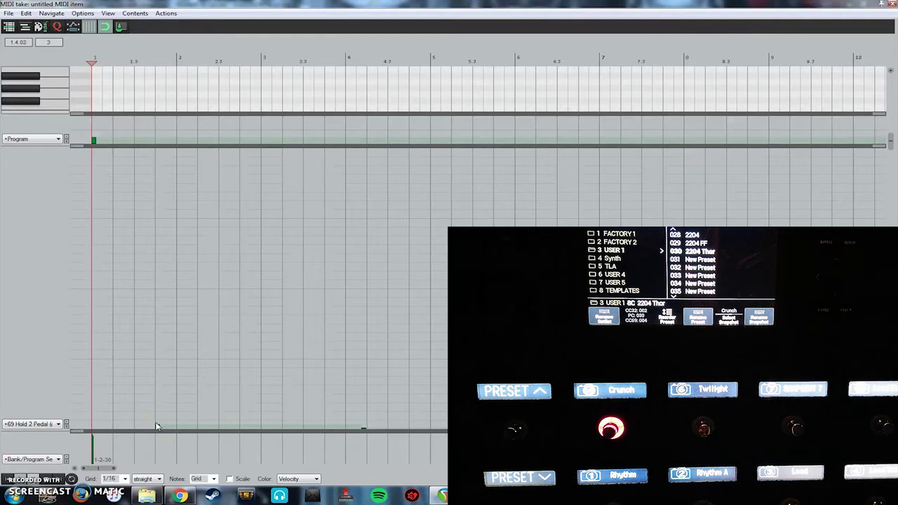
Step: Set the CC69 event to value 4 near beat 1.4, then rewind to bar 1
{"action": "left_click_drag", "start_coordinate": [157, 426], "coordinate": [156, 429]}
{"action": "left_click_drag", "start_coordinate": [157, 426], "coordinate": [160, 428]}
{"action": "mouse_move", "coordinate": [160, 428]}
{"action": "left_mouse_down"}
{"action": "mouse_move", "coordinate": [148, 438]}
{"action": "mouse_move", "coordinate": [160, 431]}
{"action": "left_mouse_up"}
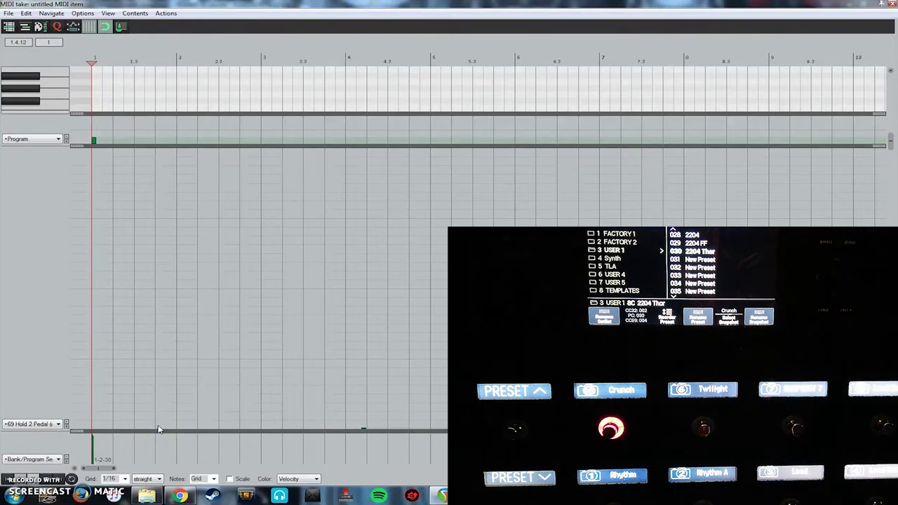
{"action": "mouse_move", "coordinate": [158, 429]}
{"action": "left_mouse_down"}
{"action": "mouse_move", "coordinate": [134, 429]}
{"action": "mouse_move", "coordinate": [156, 424]}
{"action": "left_mouse_up"}
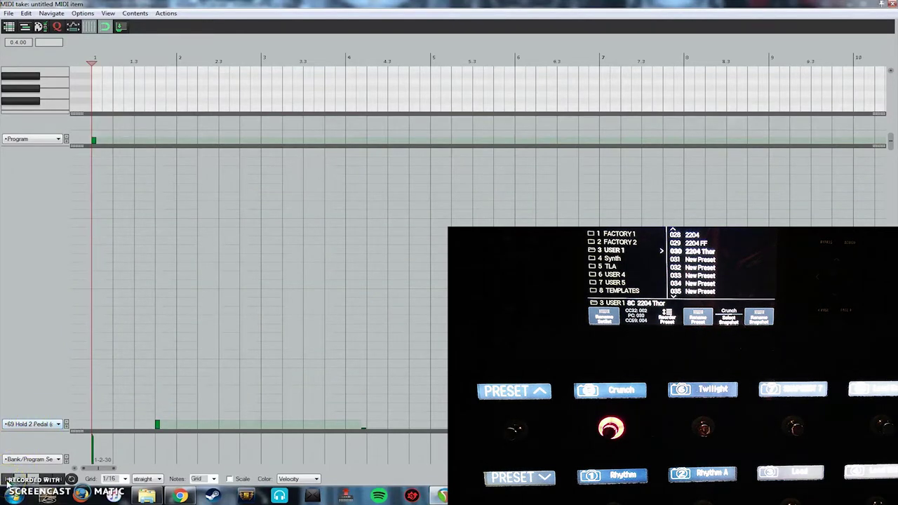
{"action": "left_click", "coordinate": [77, 60]}
{"action": "left_click", "coordinate": [158, 425]}
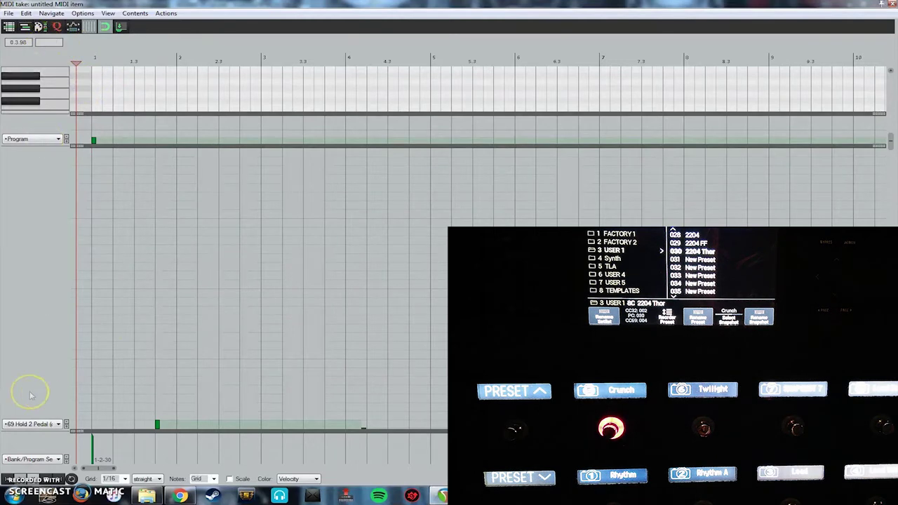
{"action": "key", "text": "Home"}
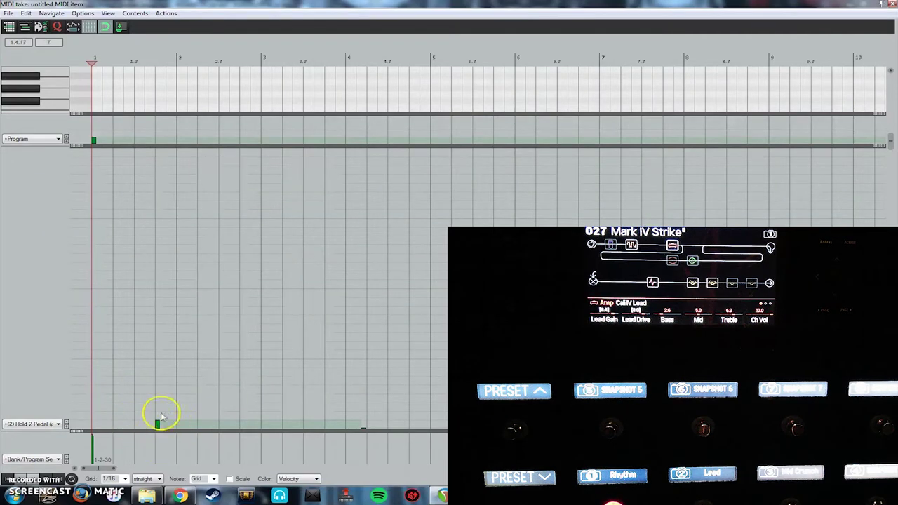
Step: Briefly play the item, stop, and place the play position at about bar 3.3
{"action": "key", "text": "space"}
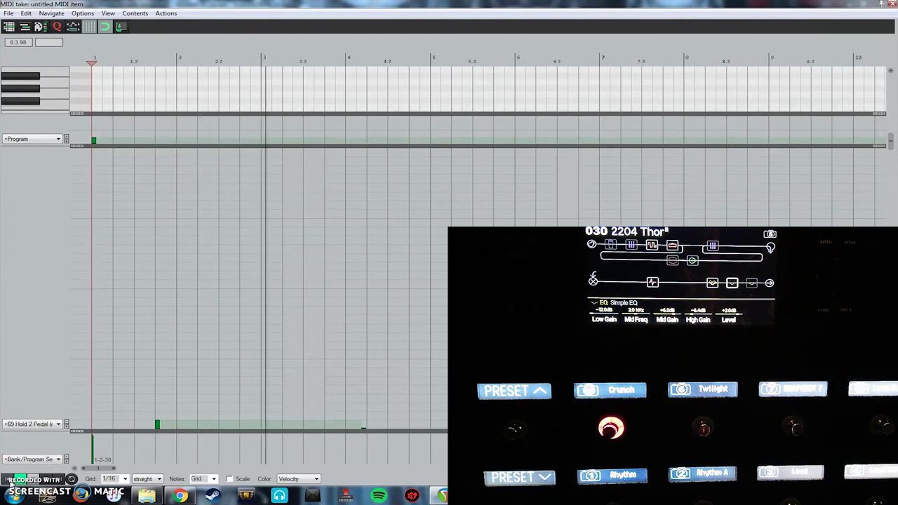
{"action": "key", "text": "space"}
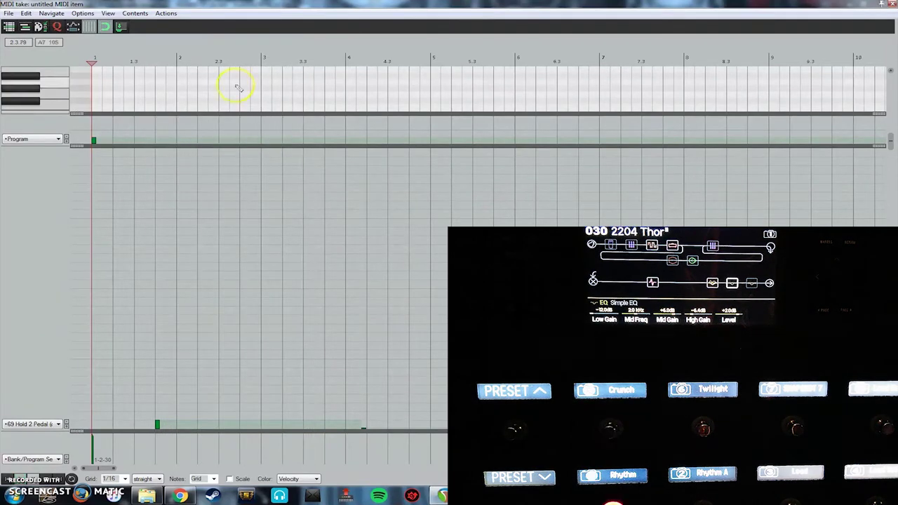
{"action": "left_click", "coordinate": [303, 64]}
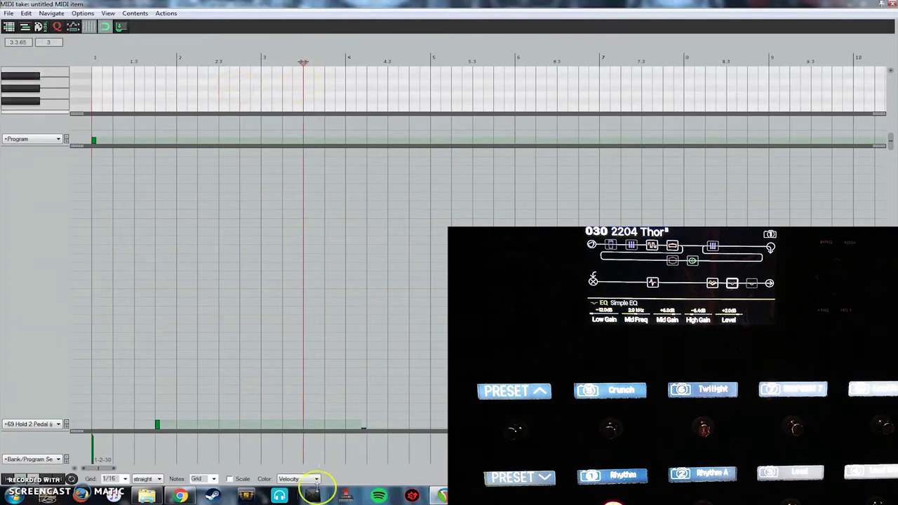
Step: Change the value of the small CC69 snapshot event just past bar 4
{"action": "left_click", "coordinate": [364, 429]}
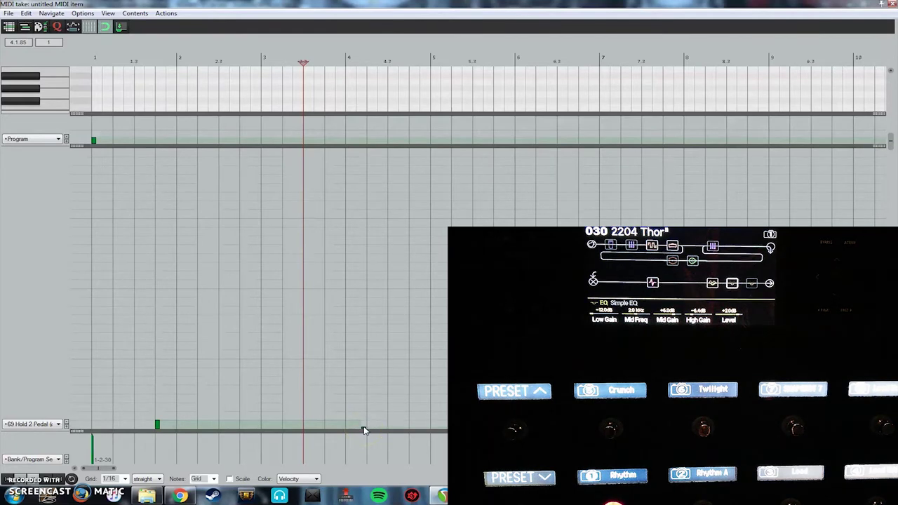
{"action": "left_click", "coordinate": [364, 437]}
{"action": "left_click_drag", "start_coordinate": [364, 436], "coordinate": [364, 462]}
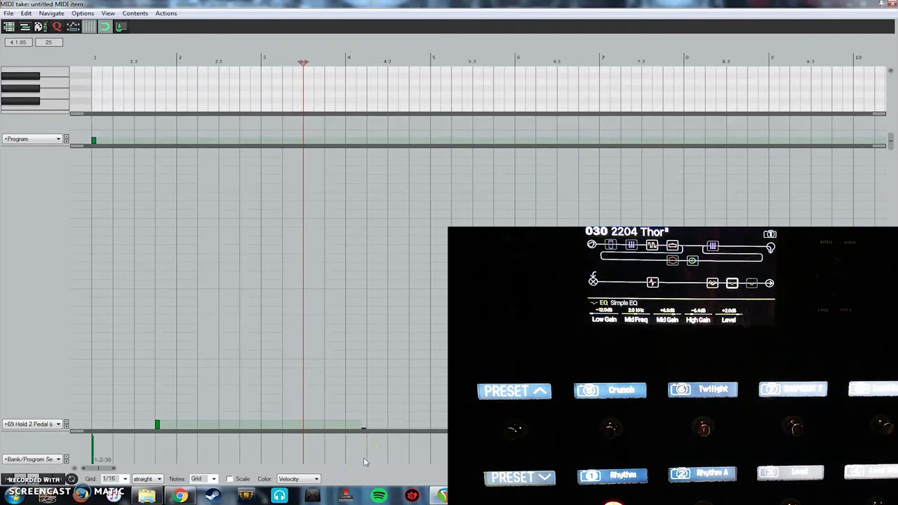
Step: Play the item from bar 1 to check the snapshot switch, then stop
{"action": "left_click", "coordinate": [199, 19]}
{"action": "left_click", "coordinate": [95, 58]}
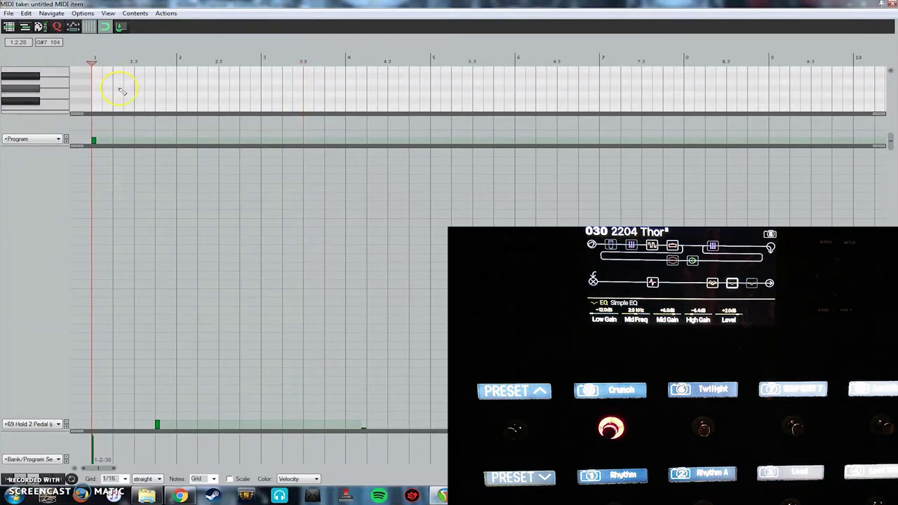
{"action": "key", "text": "space"}
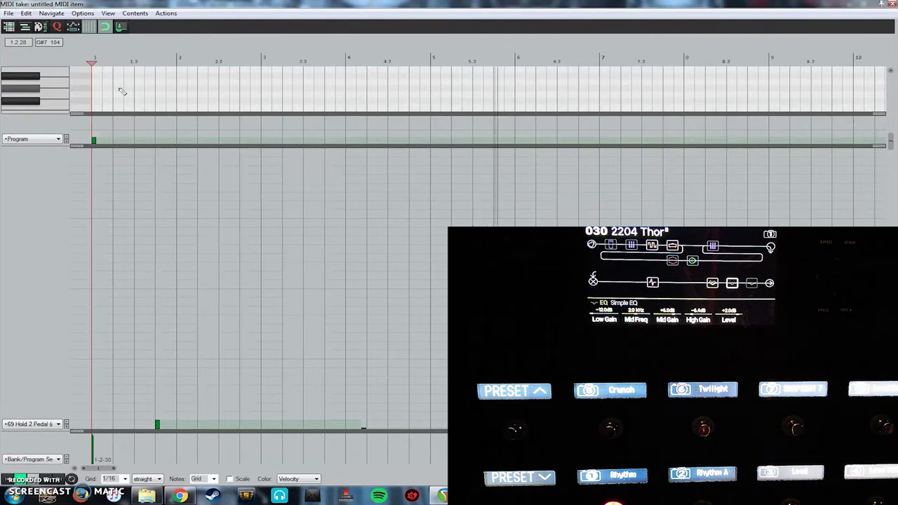
{"action": "key", "text": "space"}
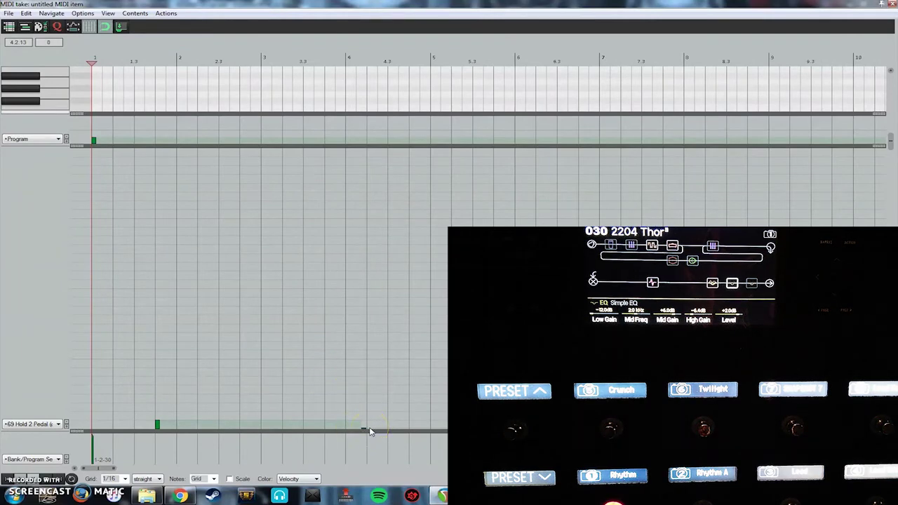
{"action": "scroll", "coordinate": [375, 419], "scroll_direction": "down", "scroll_amount": 5}
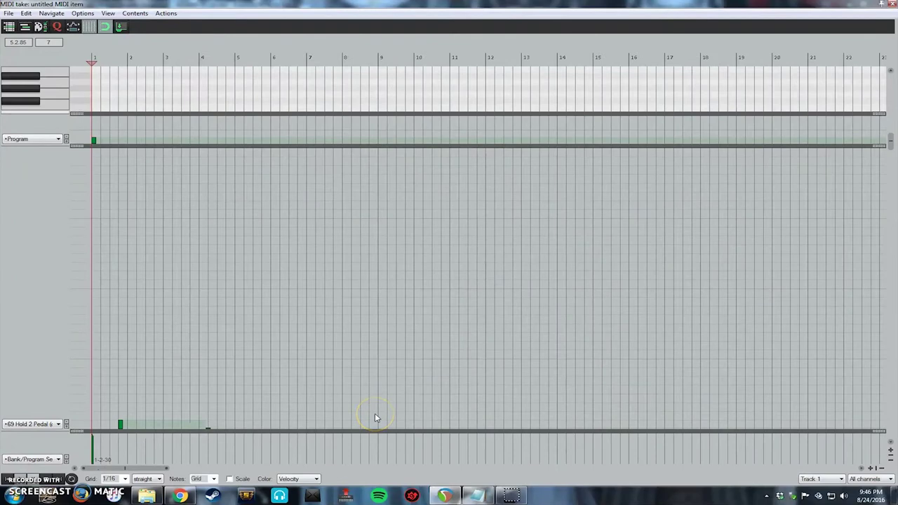
Step: Zoom the MIDI editor in on bars 78–83 with the play position near bar 82
{"action": "scroll", "coordinate": [375, 429], "scroll_direction": "down", "scroll_amount": 5}
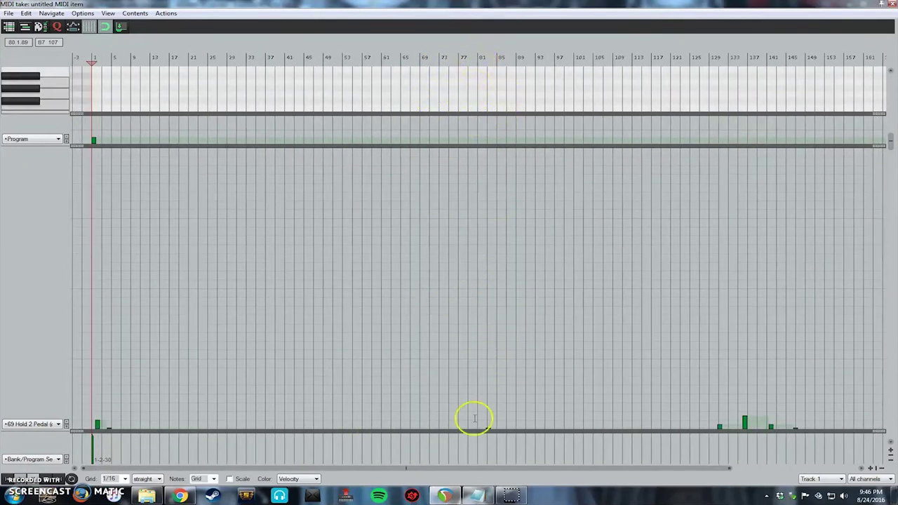
{"action": "left_click", "coordinate": [483, 61]}
{"action": "scroll", "coordinate": [484, 60], "scroll_direction": "up", "scroll_amount": 4}
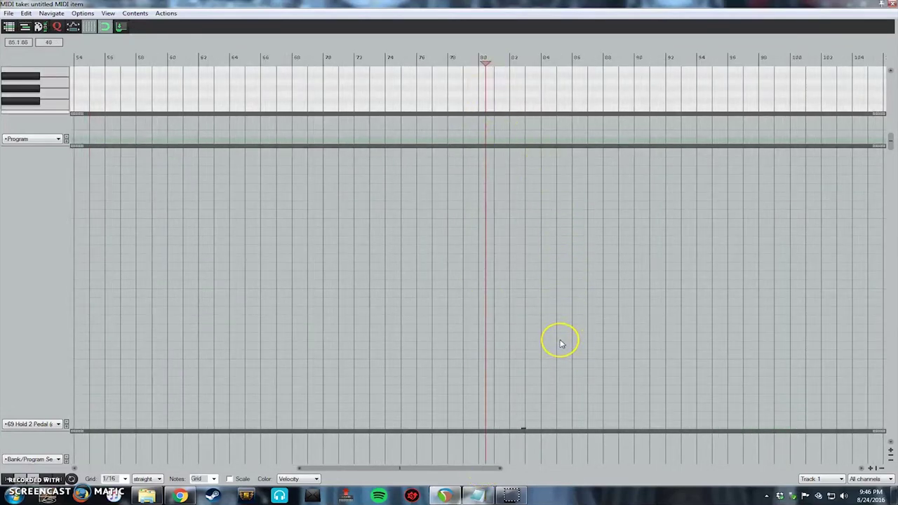
{"action": "scroll", "coordinate": [560, 343], "scroll_direction": "up", "scroll_amount": 4}
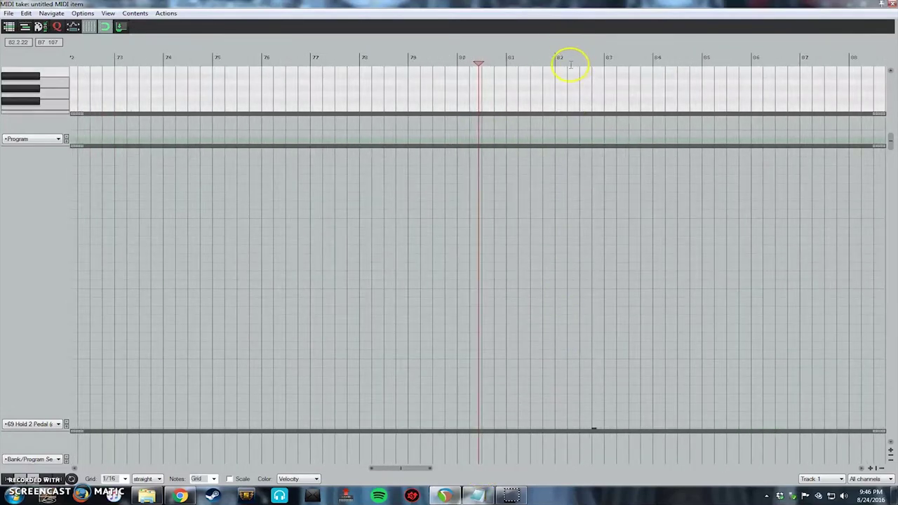
{"action": "left_click", "coordinate": [571, 60]}
{"action": "scroll", "coordinate": [604, 452], "scroll_direction": "up", "scroll_amount": 2}
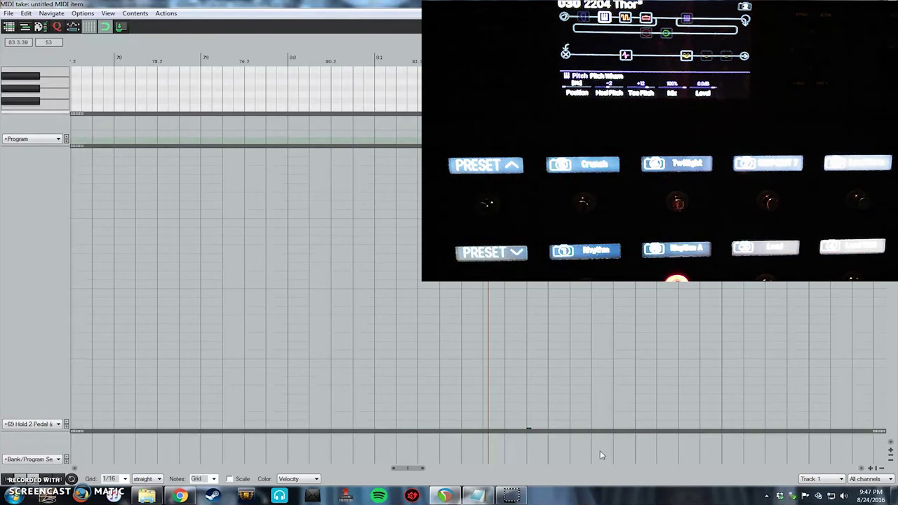
Step: Drag the CC69 snapshot event near bar 82 down to a lower value
{"action": "left_click", "coordinate": [375, 61]}
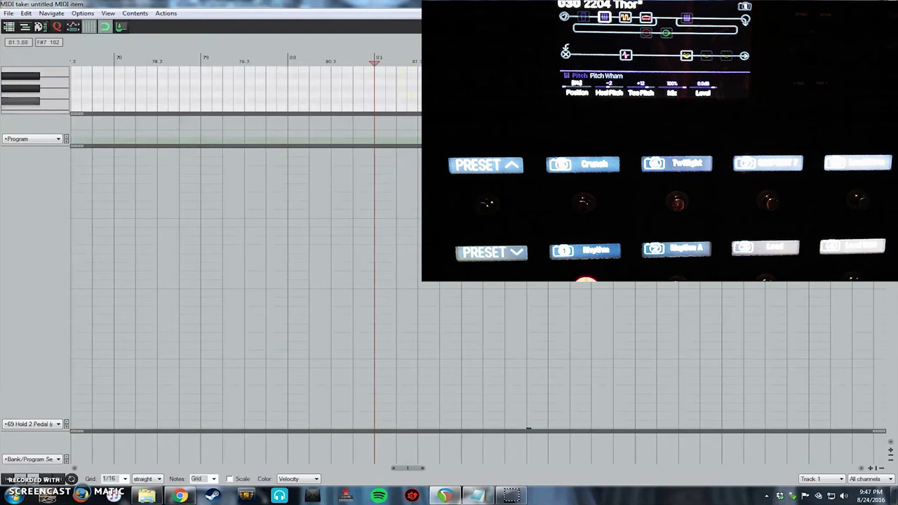
{"action": "left_click_drag", "start_coordinate": [508, 411], "coordinate": [524, 438]}
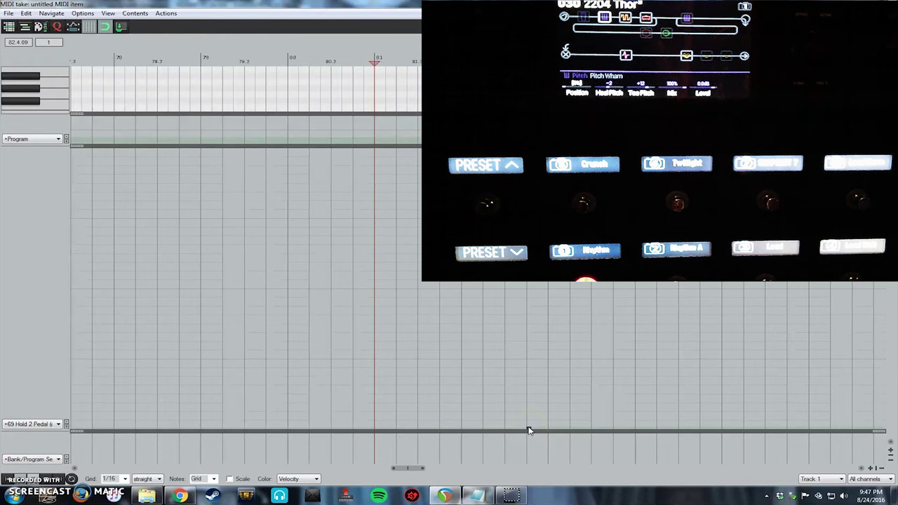
{"action": "left_click", "coordinate": [530, 430]}
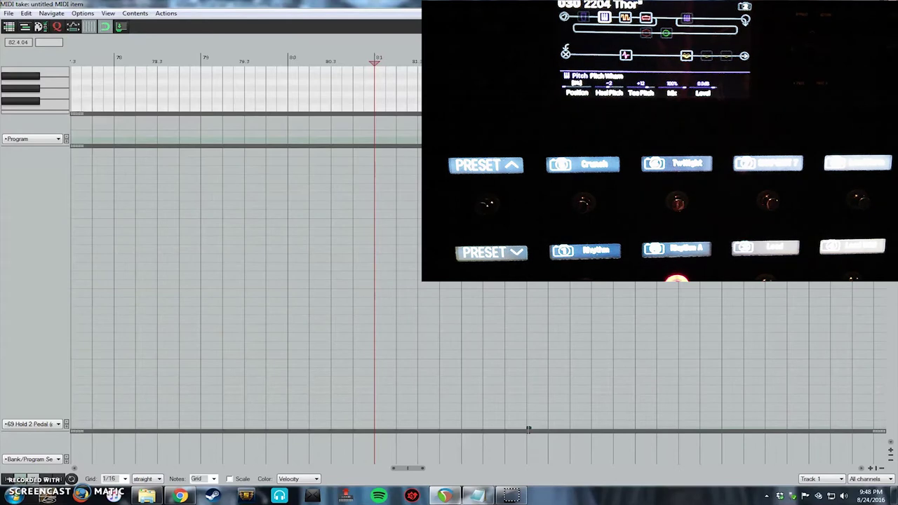
Step: Zoom the view to bars 103–146 to show the snapshot events past bar 125
{"action": "scroll", "coordinate": [527, 431], "scroll_direction": "down", "scroll_amount": 10}
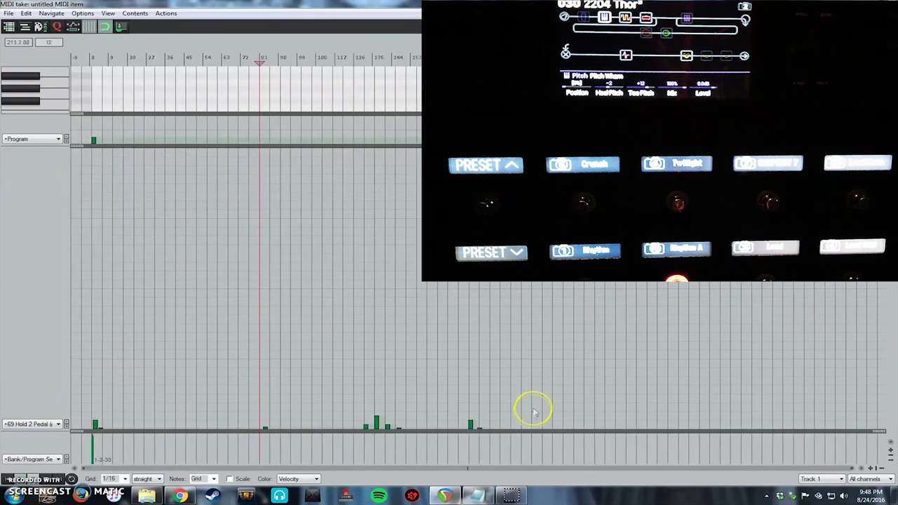
{"action": "scroll", "coordinate": [533, 413], "scroll_direction": "up", "scroll_amount": 2}
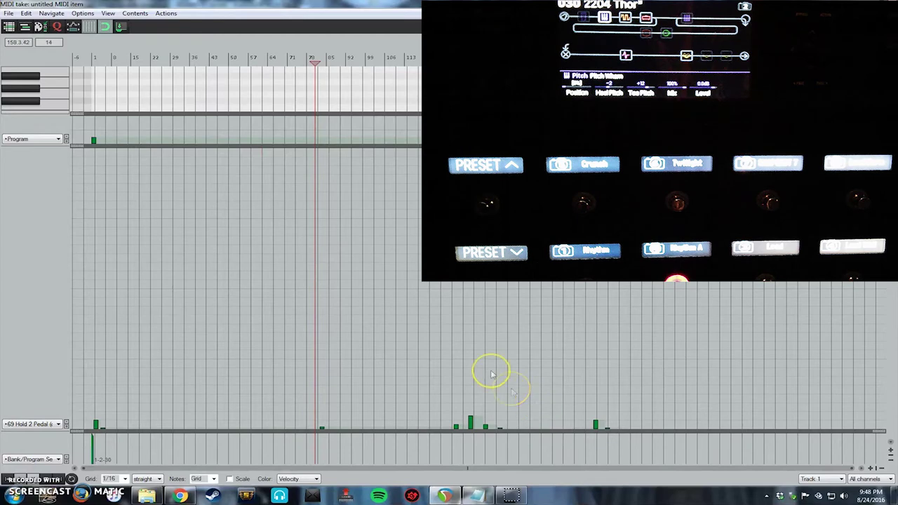
{"action": "scroll", "coordinate": [414, 57], "scroll_direction": "up", "scroll_amount": 2}
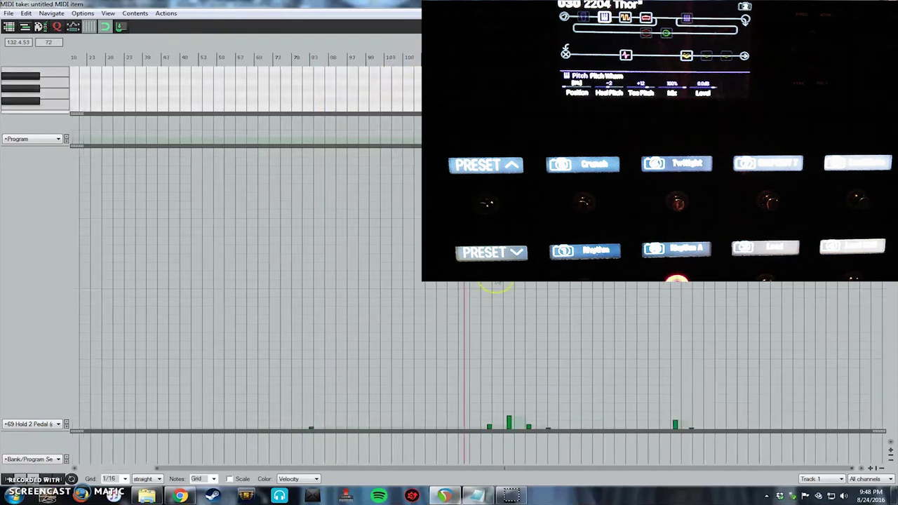
{"action": "scroll", "coordinate": [495, 286], "scroll_direction": "up", "scroll_amount": 1}
{"action": "scroll", "coordinate": [496, 287], "scroll_direction": "up", "scroll_amount": 1}
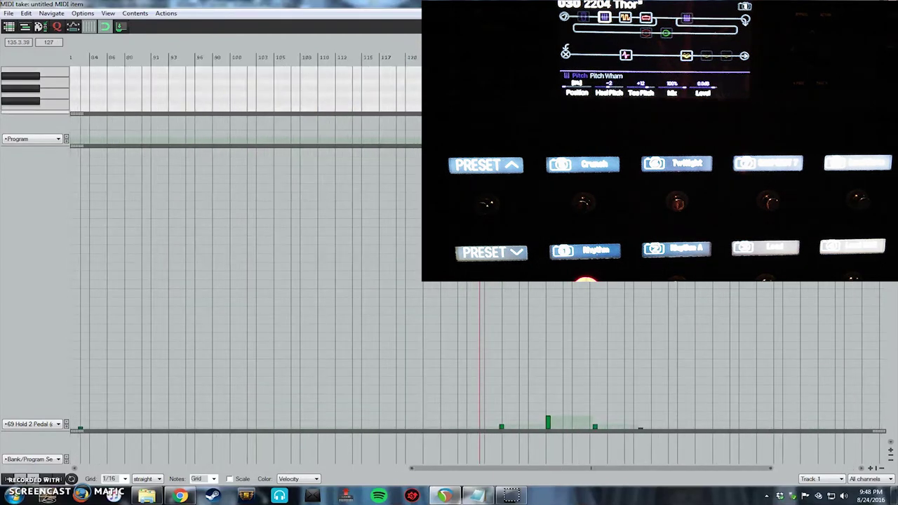
{"action": "scroll", "coordinate": [512, 377], "scroll_direction": "up", "scroll_amount": 1}
{"action": "scroll", "coordinate": [552, 424], "scroll_direction": "up", "scroll_amount": 2}
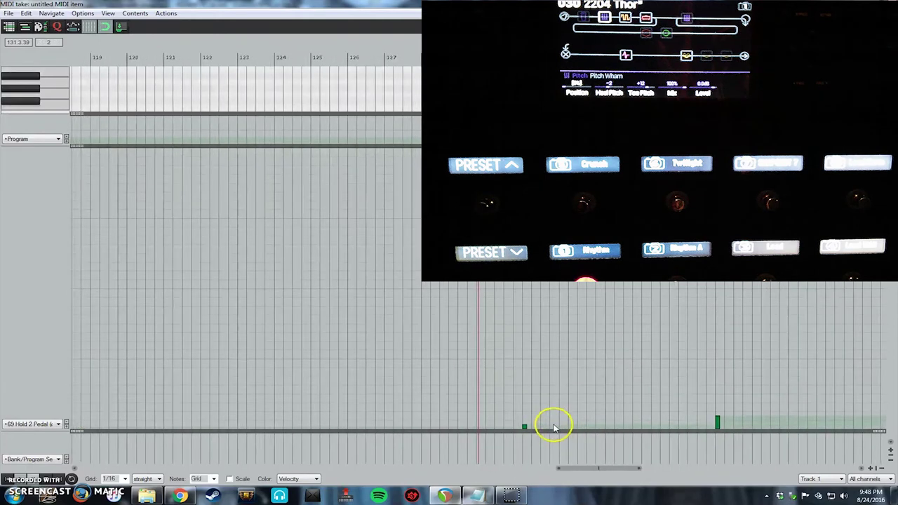
{"action": "scroll", "coordinate": [552, 423], "scroll_direction": "down", "scroll_amount": 2}
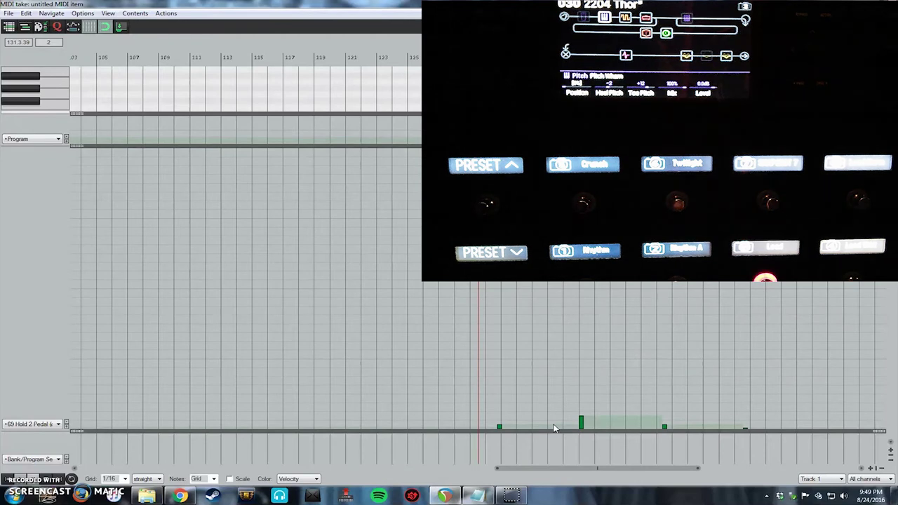
Step: Erase the stray CC69 event in the later group, then play and stop from bar 126
{"action": "mouse_move", "coordinate": [511, 419]}
{"action": "left_mouse_down"}
{"action": "mouse_move", "coordinate": [491, 427]}
{"action": "mouse_move", "coordinate": [500, 426]}
{"action": "left_mouse_up"}
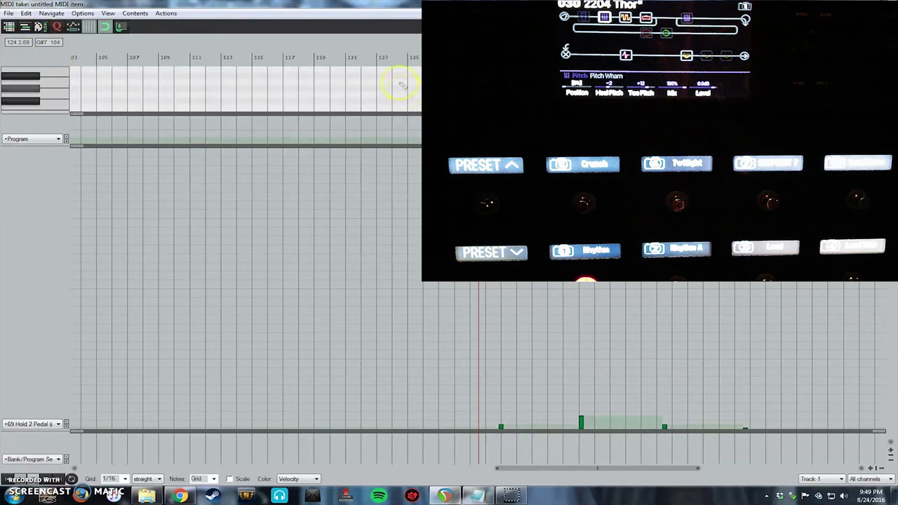
{"action": "left_click", "coordinate": [344, 61]}
{"action": "key", "text": "space"}
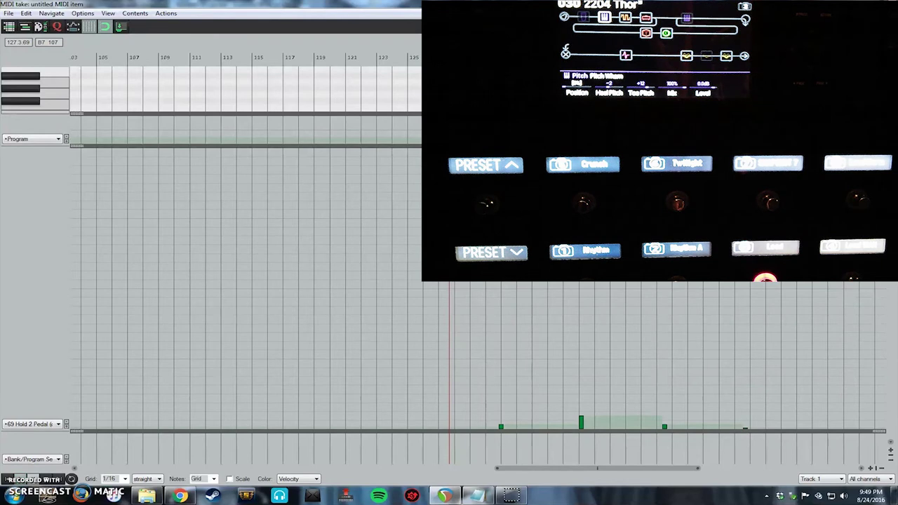
{"action": "key", "text": "space"}
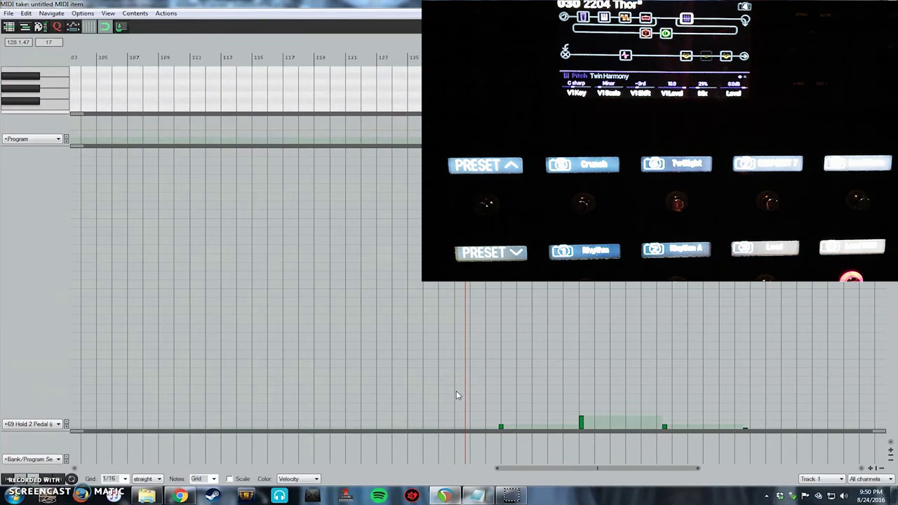
Step: Play from about bar 128 to hear the Helix switch snapshots within 2204 Thor
{"action": "key", "text": "space"}
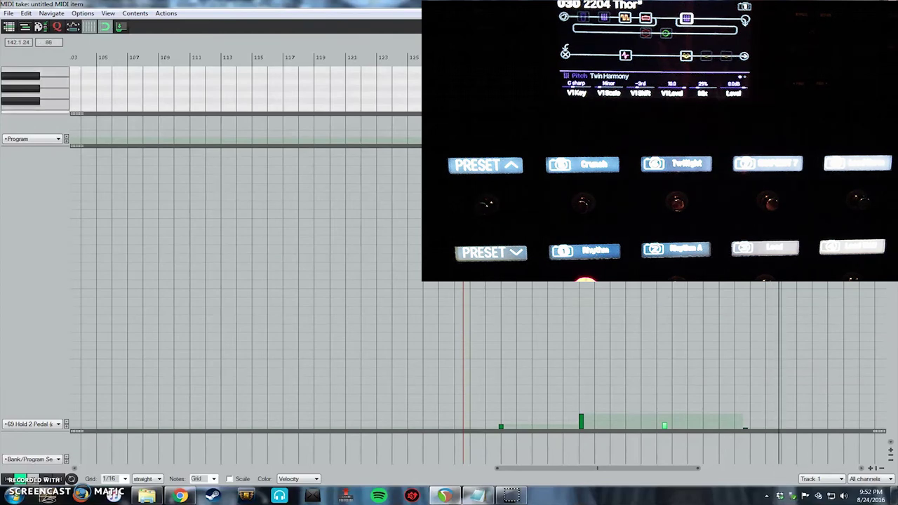
Step: Zoom in on bars 174–179, check the CC69 event's value, and play from near bar 177
{"action": "scroll", "coordinate": [681, 288], "scroll_direction": "down", "scroll_amount": 5}
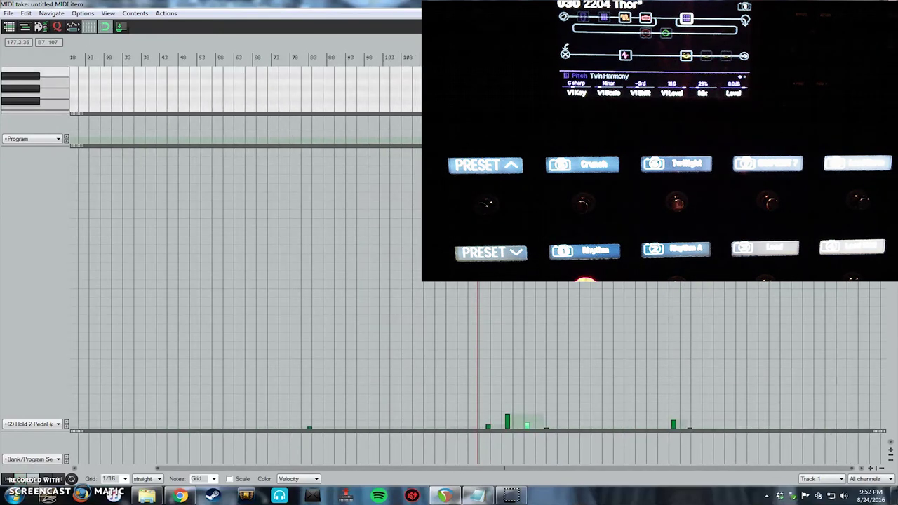
{"action": "scroll", "coordinate": [660, 351], "scroll_direction": "up", "scroll_amount": 5}
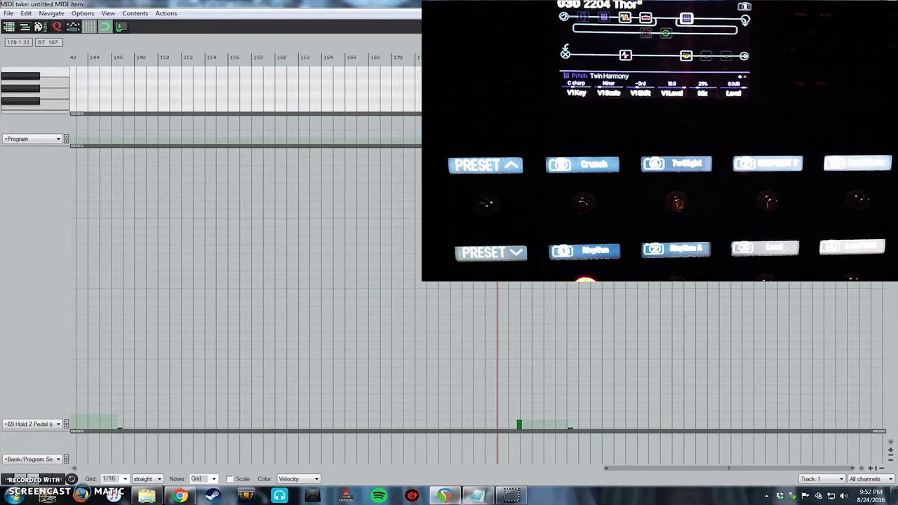
{"action": "scroll", "coordinate": [570, 311], "scroll_direction": "up", "scroll_amount": 4}
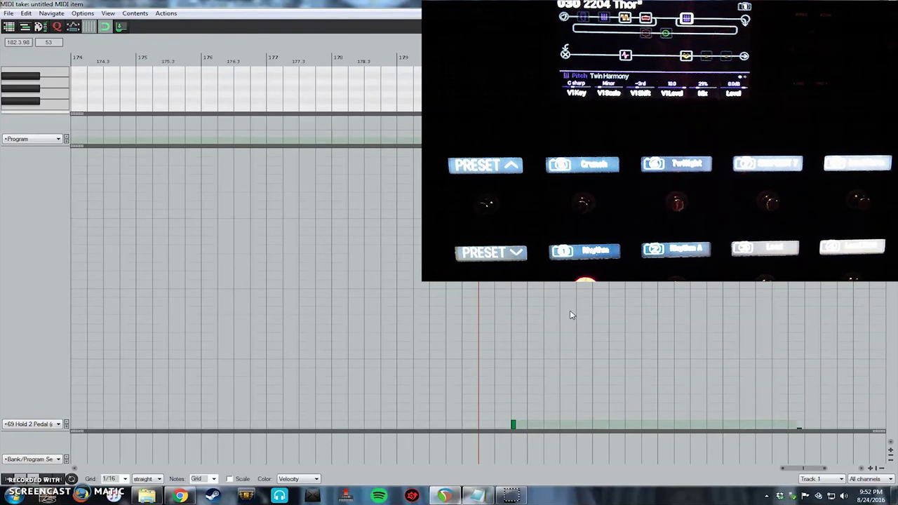
{"action": "left_click", "coordinate": [515, 425]}
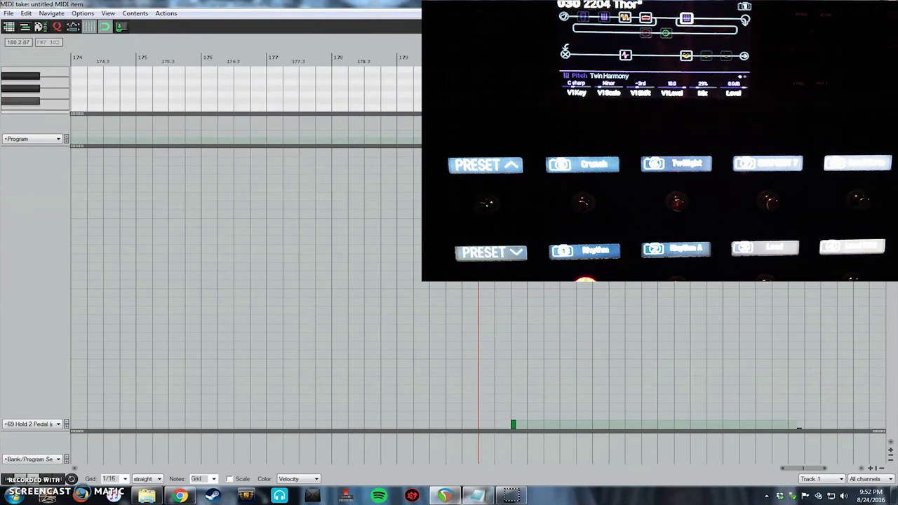
{"action": "left_click", "coordinate": [430, 70]}
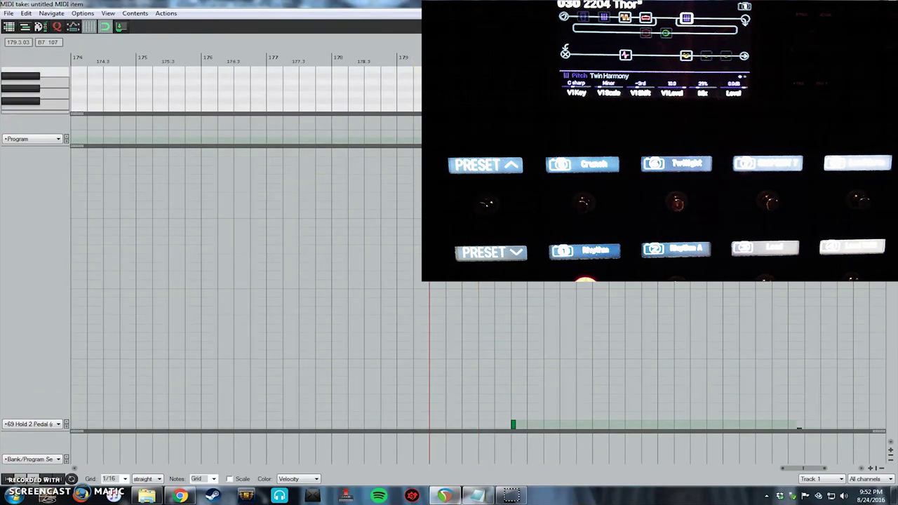
{"action": "left_click", "coordinate": [316, 56]}
{"action": "key", "text": "space"}
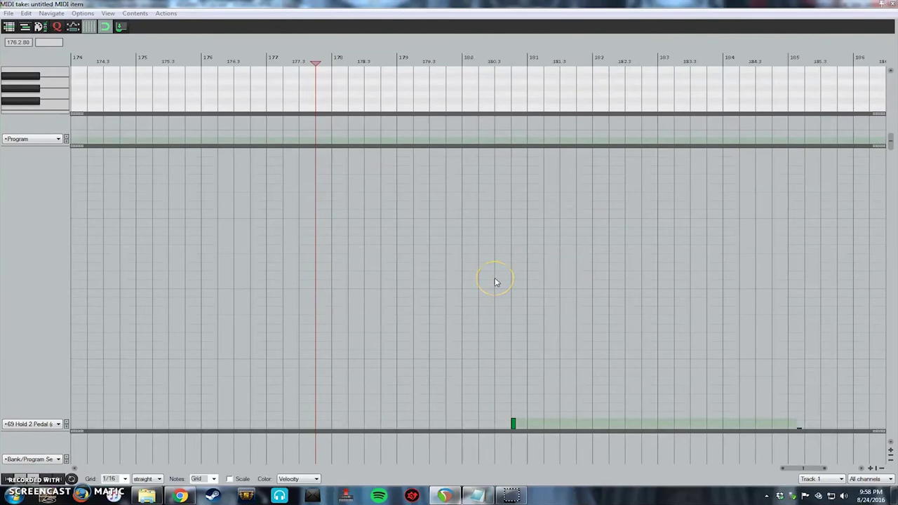
{"action": "scroll", "coordinate": [498, 283], "scroll_direction": "down", "scroll_amount": 6}
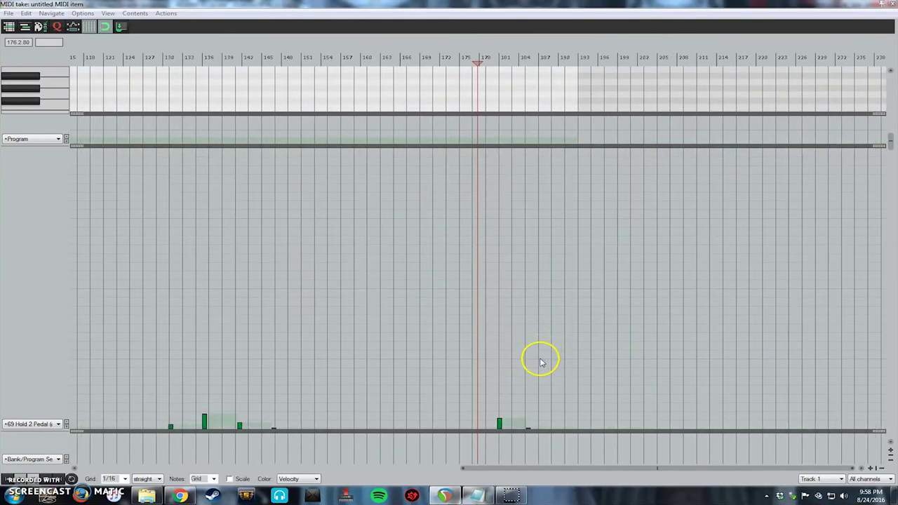
{"action": "left_click", "coordinate": [522, 57]}
{"action": "scroll", "coordinate": [532, 315], "scroll_direction": "up", "scroll_amount": 3}
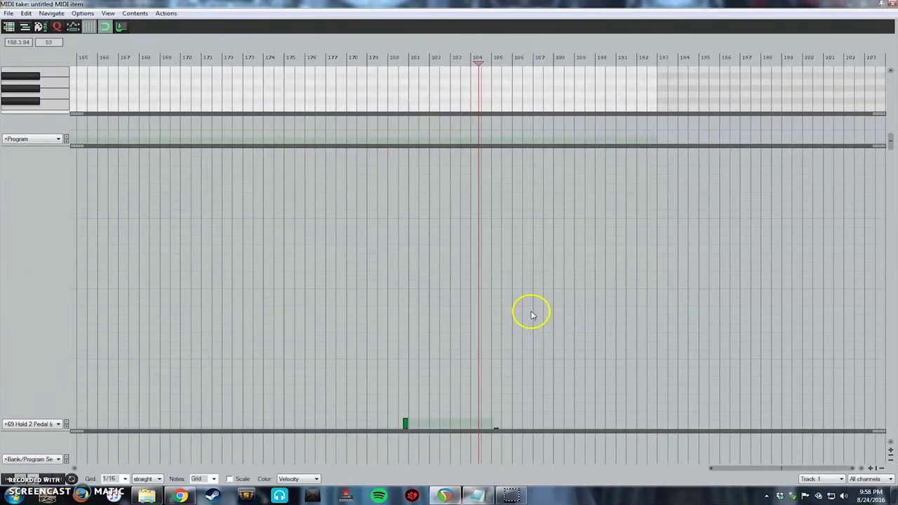
{"action": "scroll", "coordinate": [533, 426], "scroll_direction": "up", "scroll_amount": 4}
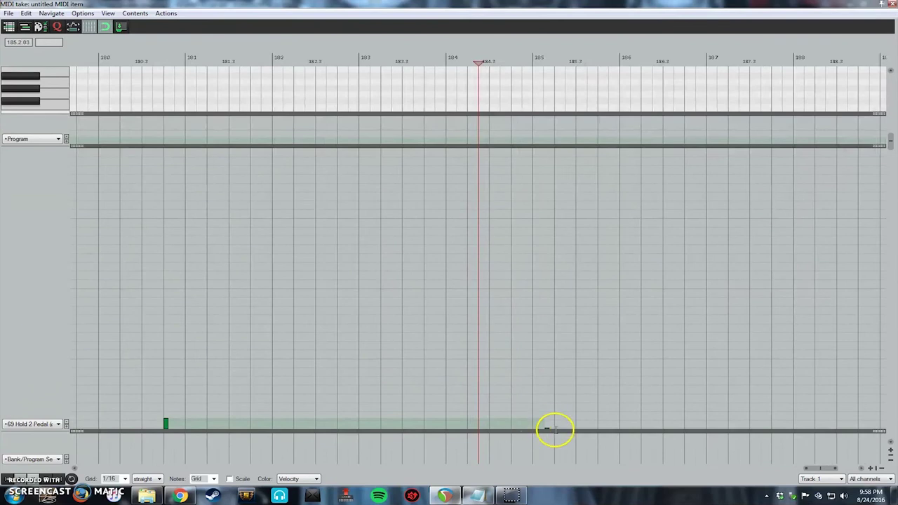
{"action": "left_click", "coordinate": [548, 430]}
{"action": "scroll", "coordinate": [513, 309], "scroll_direction": "down", "scroll_amount": 5}
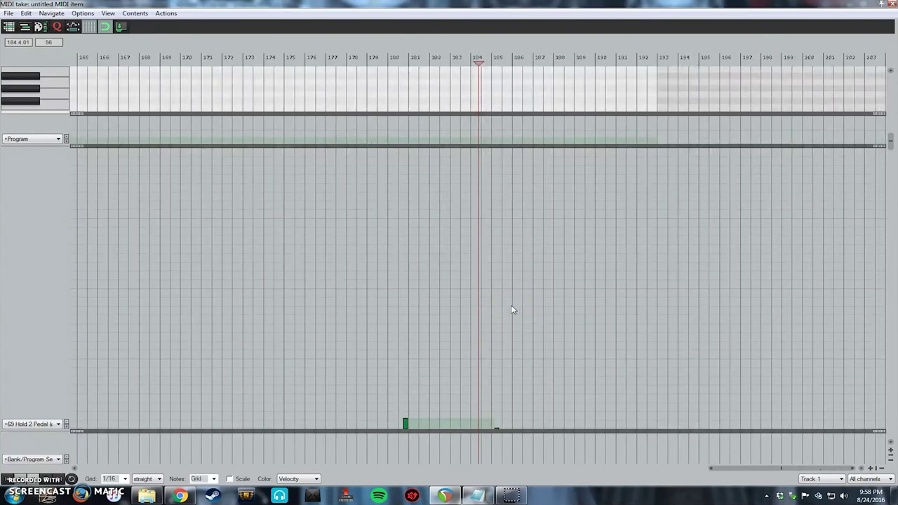
{"action": "scroll", "coordinate": [512, 310], "scroll_direction": "down", "scroll_amount": 8}
{"action": "left_click_drag", "start_coordinate": [477, 341], "coordinate": [285, 389]}
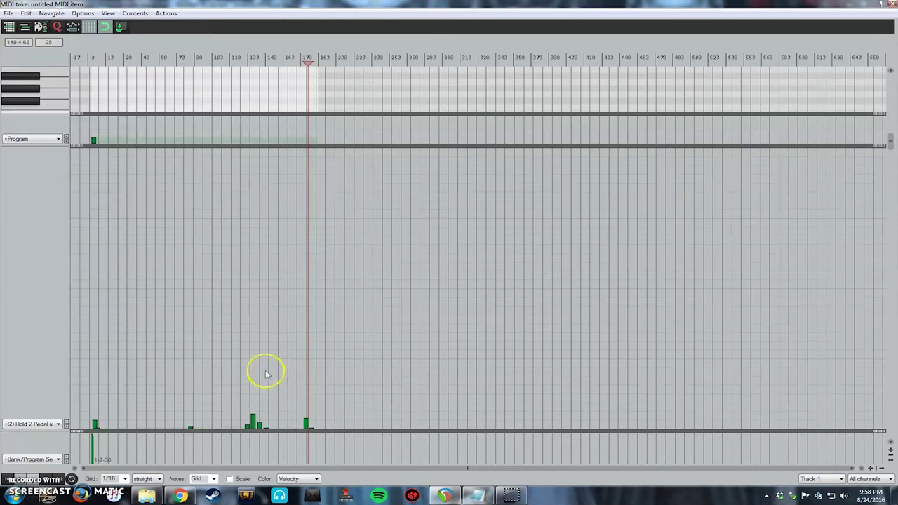
{"action": "left_click_drag", "start_coordinate": [267, 371], "coordinate": [330, 342]}
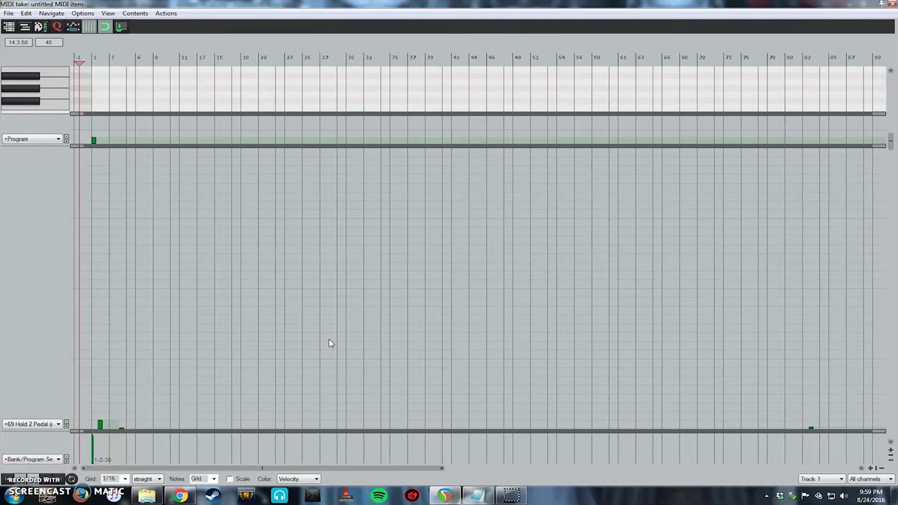
{"action": "left_click_drag", "start_coordinate": [312, 329], "coordinate": [266, 251]}
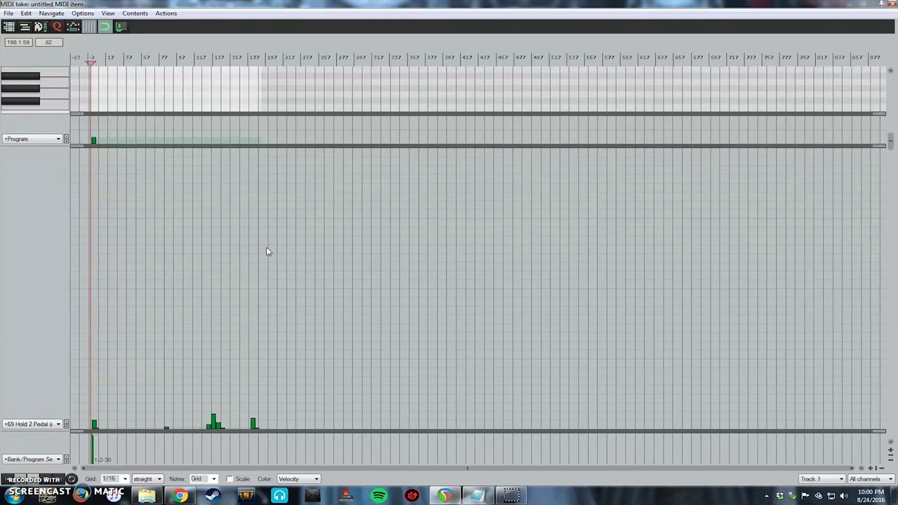
{"action": "left_click", "coordinate": [336, 315]}
Step: Add a bank 1/2 program 31 program change near bar 35
{"action": "scroll", "coordinate": [325, 305], "scroll_direction": "up", "scroll_amount": 3}
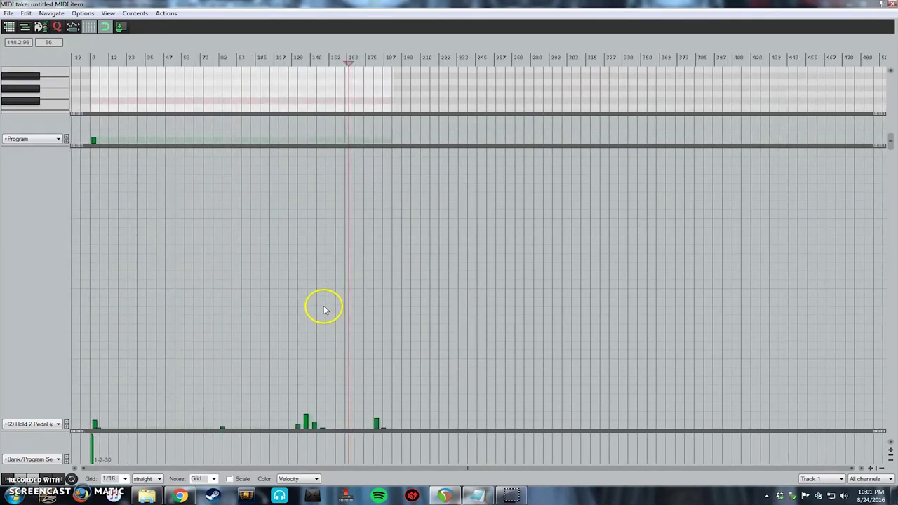
{"action": "left_click", "coordinate": [155, 61]}
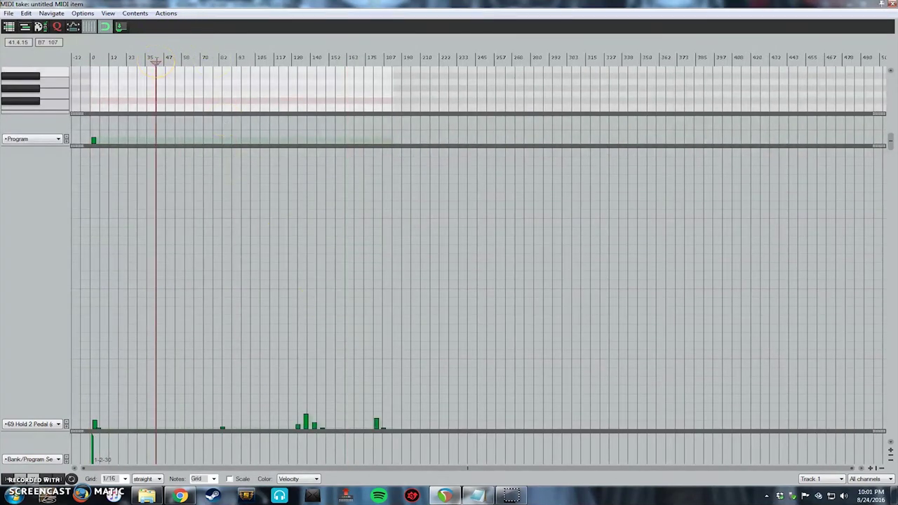
{"action": "scroll", "coordinate": [87, 446], "scroll_direction": "up", "scroll_amount": 4}
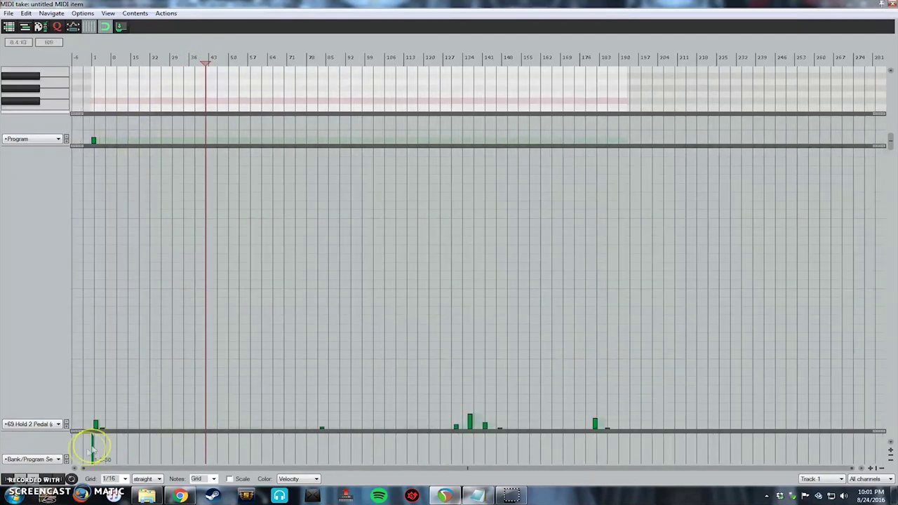
{"action": "left_click_drag", "start_coordinate": [80, 65], "coordinate": [91, 62]}
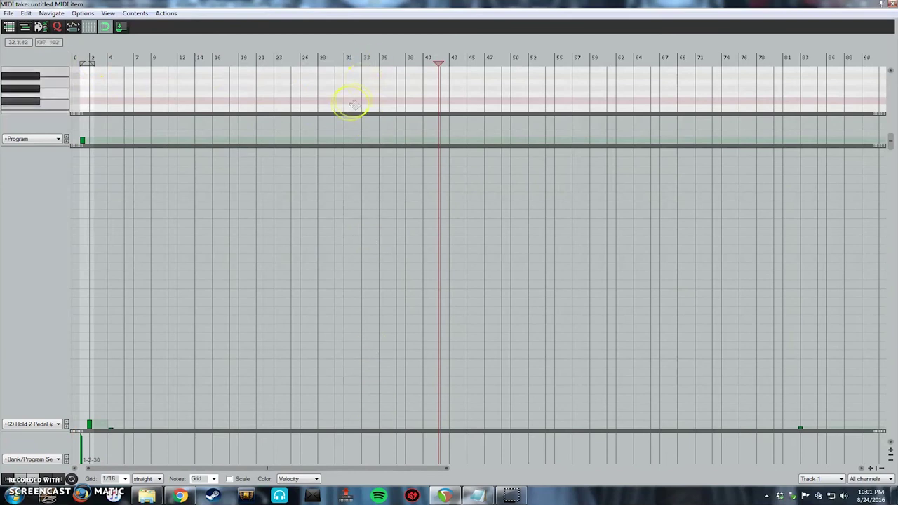
{"action": "double_click", "coordinate": [379, 455]}
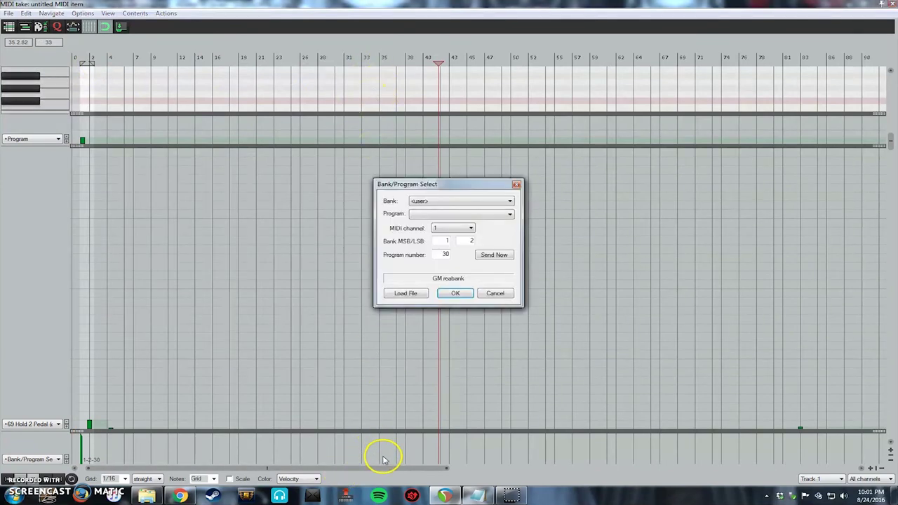
{"action": "double_click", "coordinate": [444, 254]}
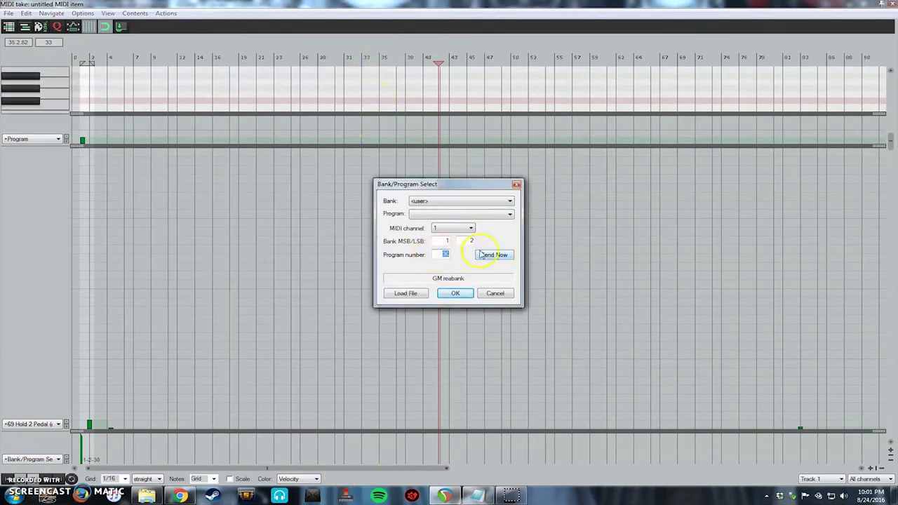
{"action": "type", "text": "31"}
{"action": "key", "text": "Return"}
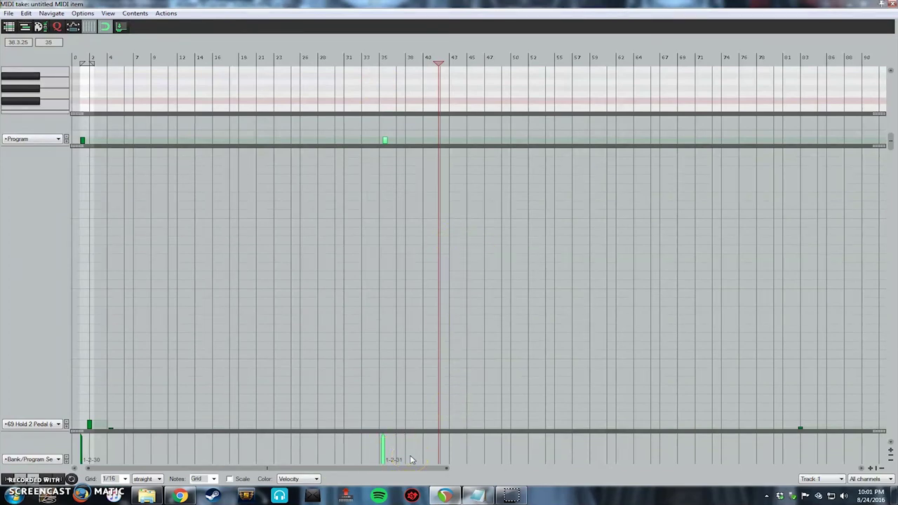
Step: Draw a new CC69 snapshot event near bar 38
{"action": "mouse_move", "coordinate": [408, 427]}
{"action": "left_mouse_down"}
{"action": "mouse_move", "coordinate": [407, 235]}
{"action": "mouse_move", "coordinate": [408, 422]}
{"action": "left_mouse_up"}
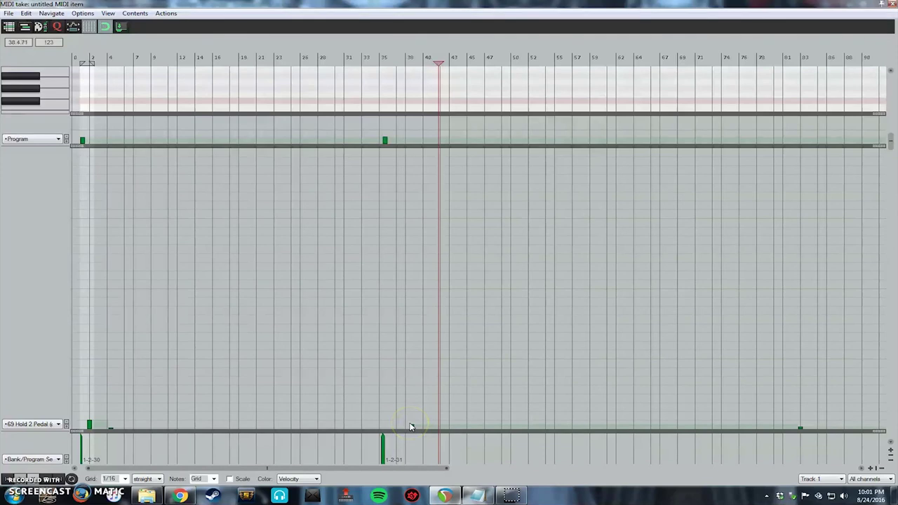
{"action": "left_click", "coordinate": [412, 425]}
{"action": "left_click", "coordinate": [440, 451]}
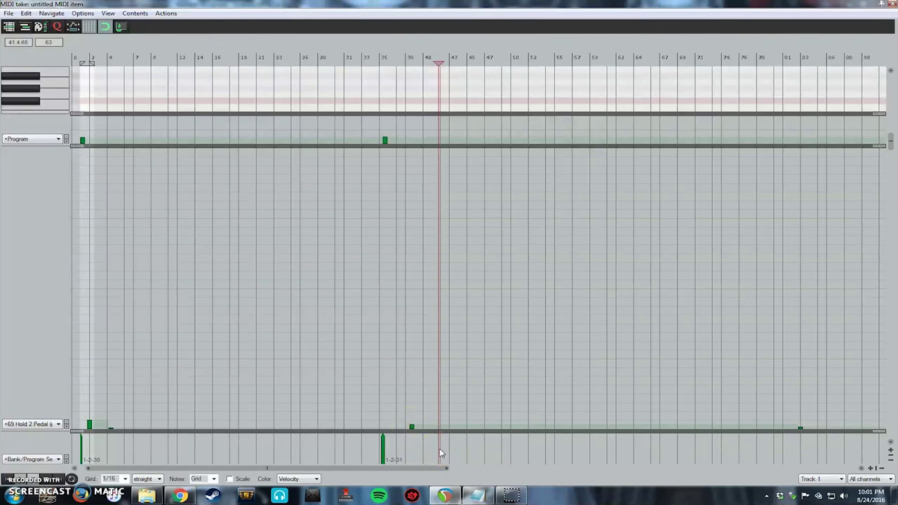